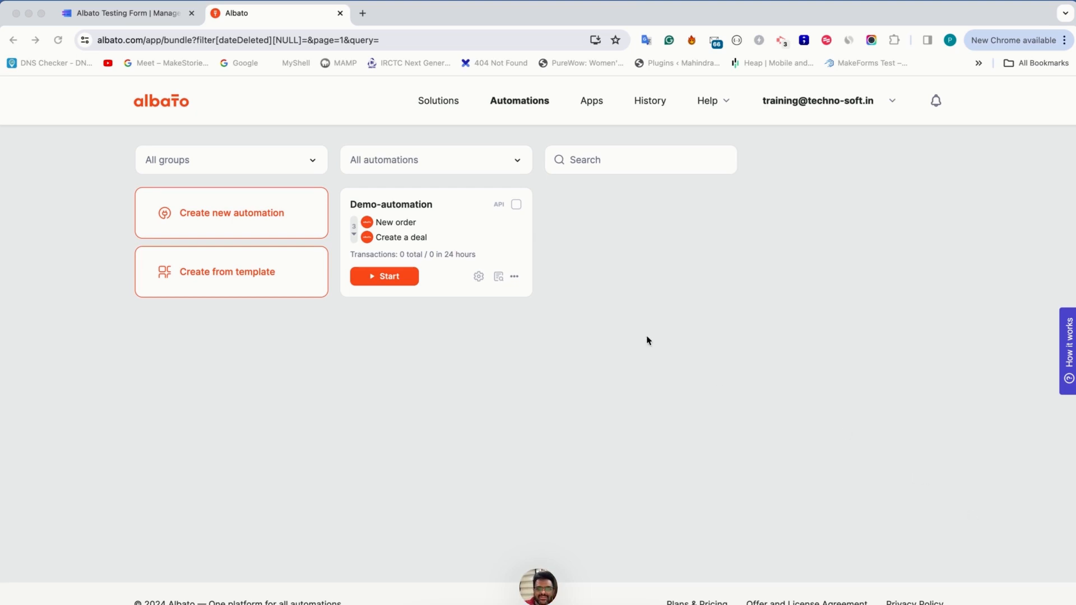
Switch to MakeForms and view the existing integrations of the Albato Testing Form
click(124, 11)
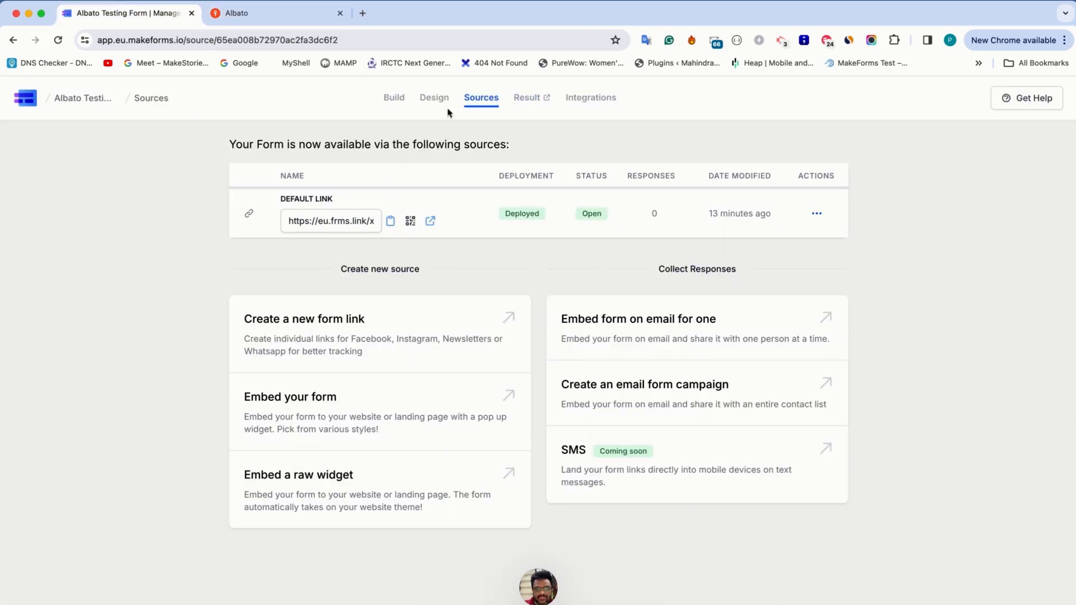
click(594, 98)
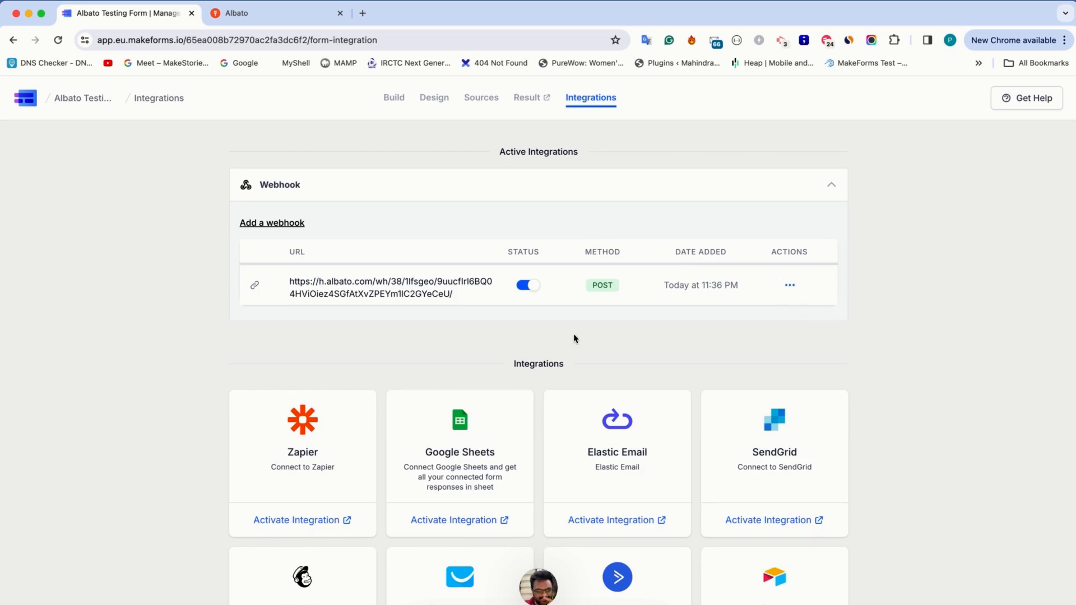
Switch to Albato and delete the Demo-automation
click(281, 20)
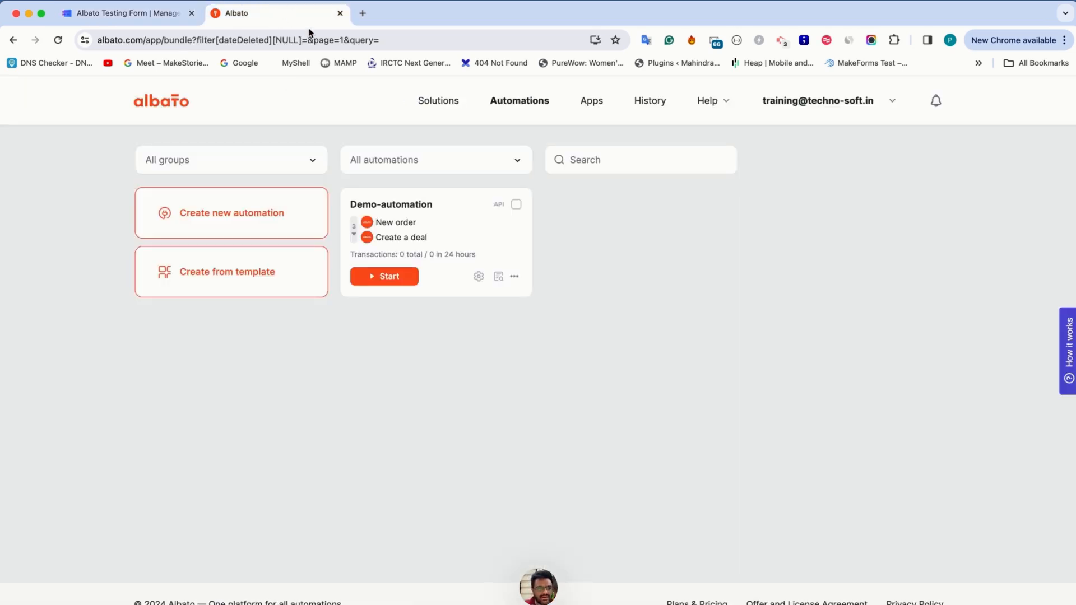
click(515, 276)
click(480, 356)
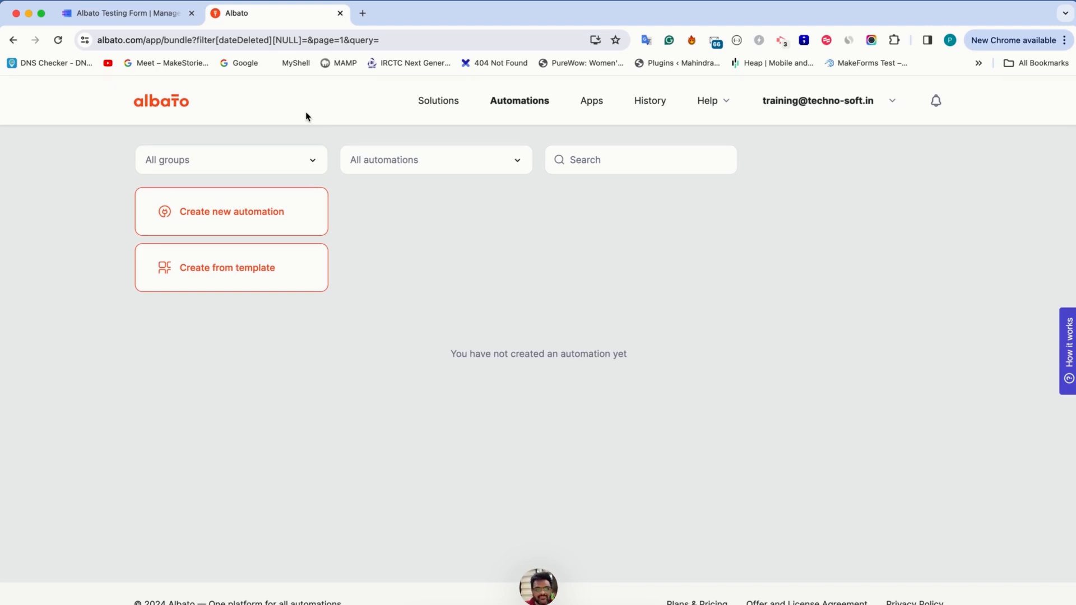
Switch to MakeForms and create a new standard form named "Albato" from the My Forms dashboard
key(ctrl+shift+Tab)
click(23, 96)
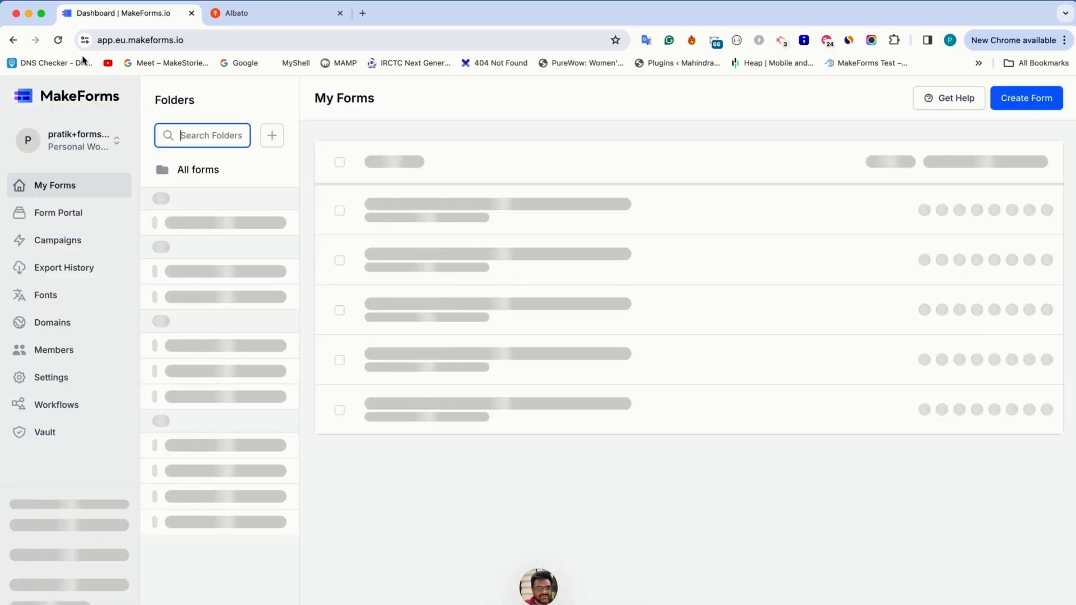
click(1012, 103)
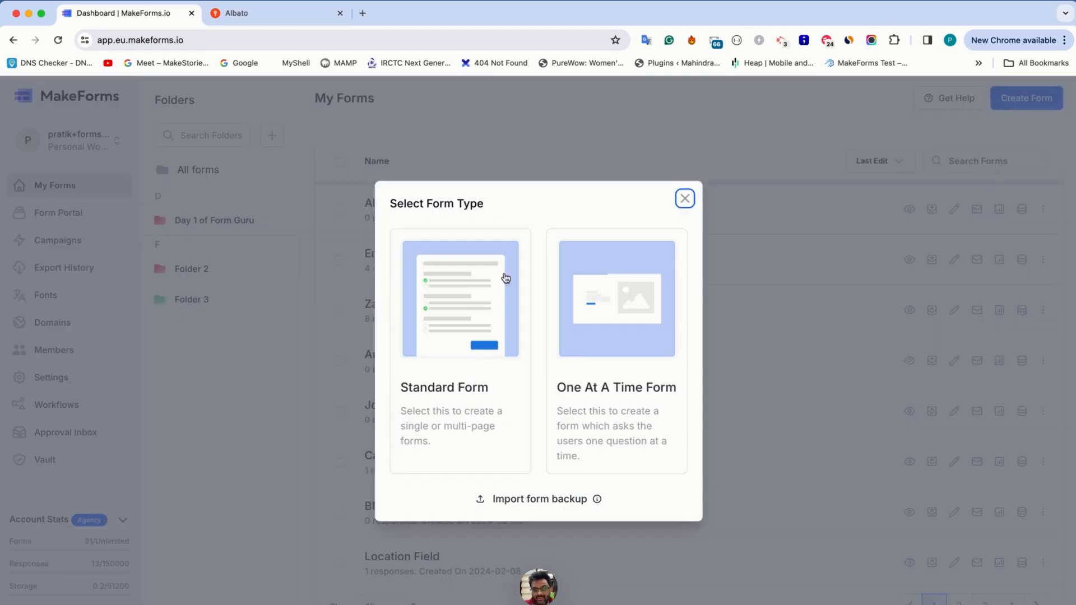
click(461, 304)
click(438, 308)
text(Albato)
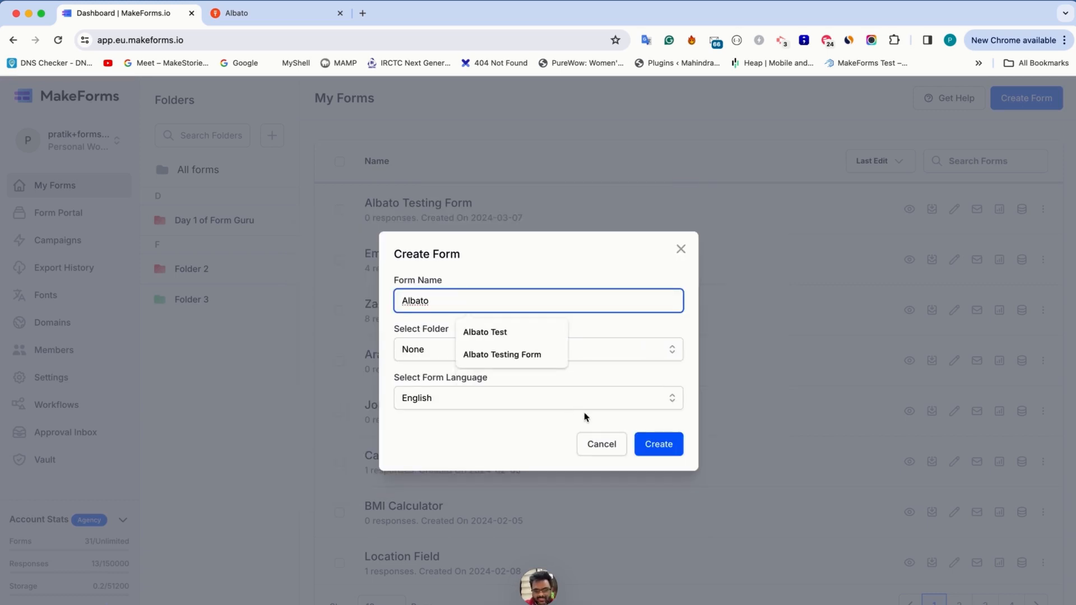
click(656, 443)
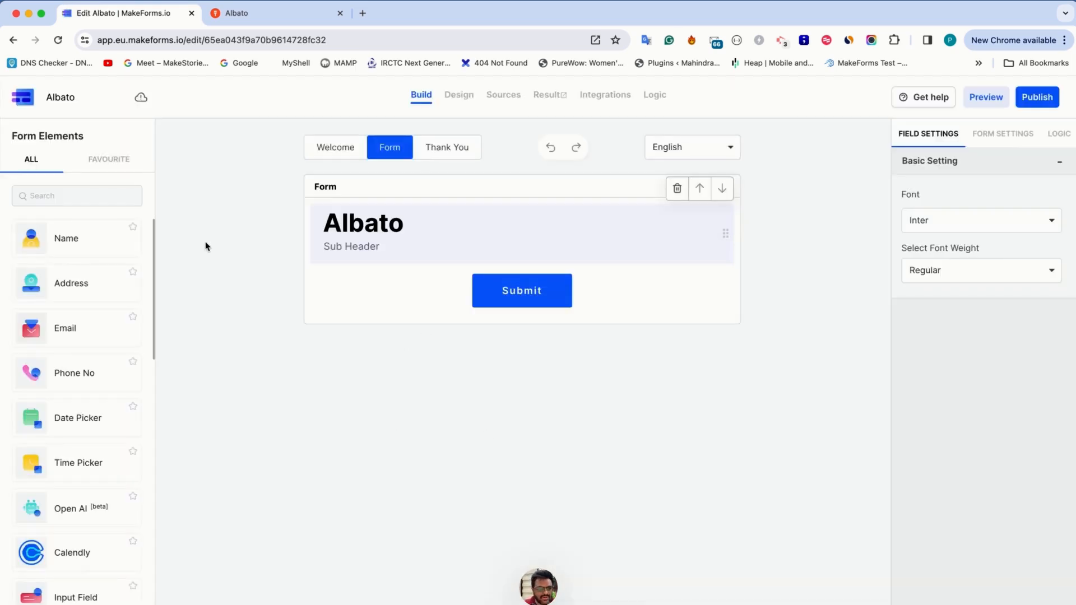
Replace the form's header with Name, Address, Email and Phone No fields, and open the publishing options
click(95, 241)
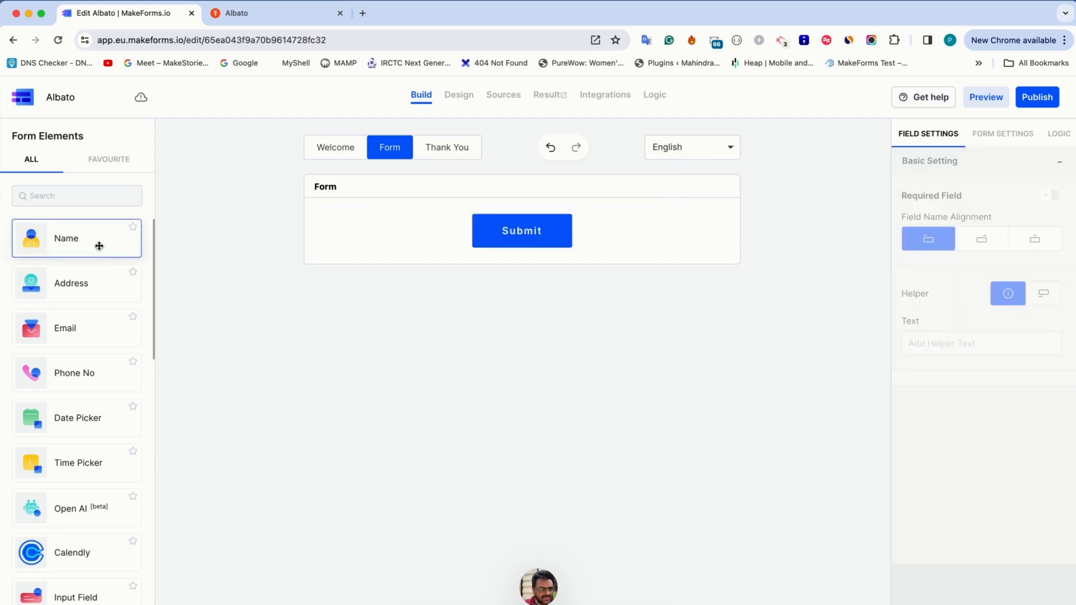
click(87, 287)
click(81, 326)
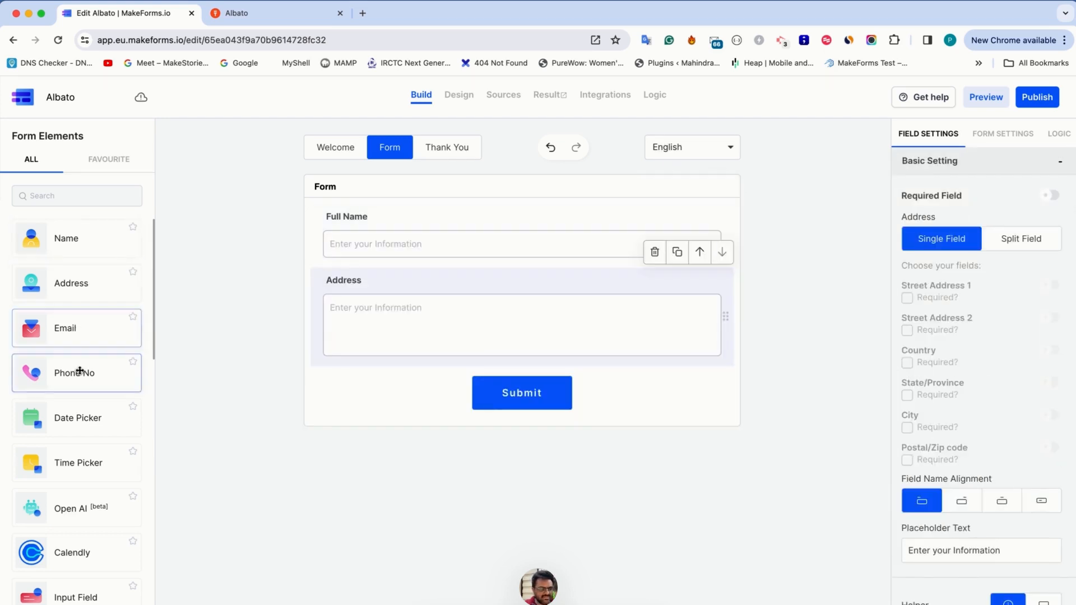
click(76, 372)
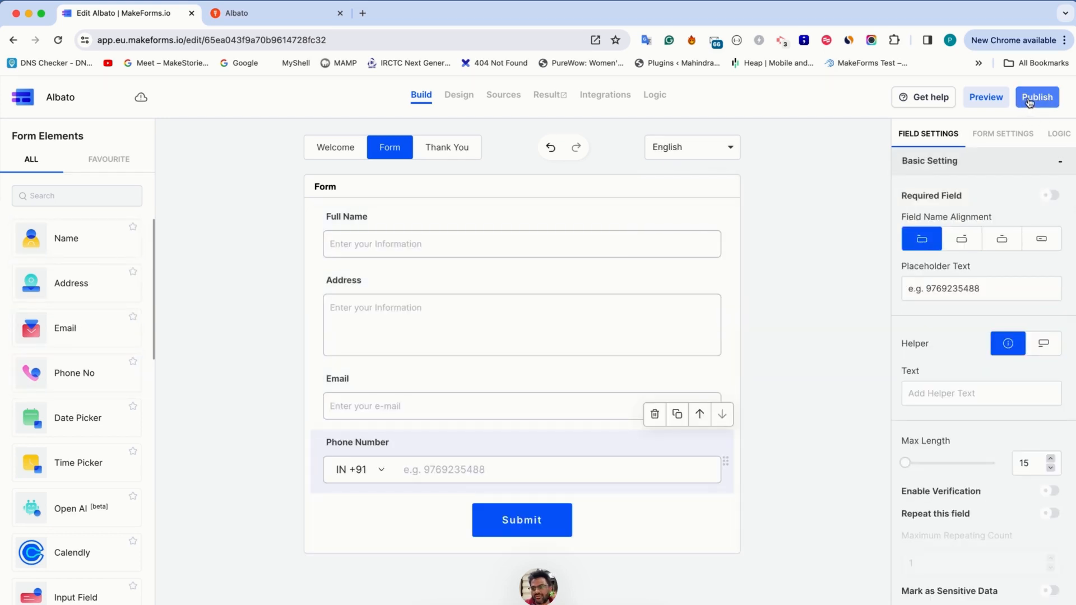
click(1028, 100)
Switch to Albato, create a new automation and dismiss the automation builder's introduction guide
click(266, 12)
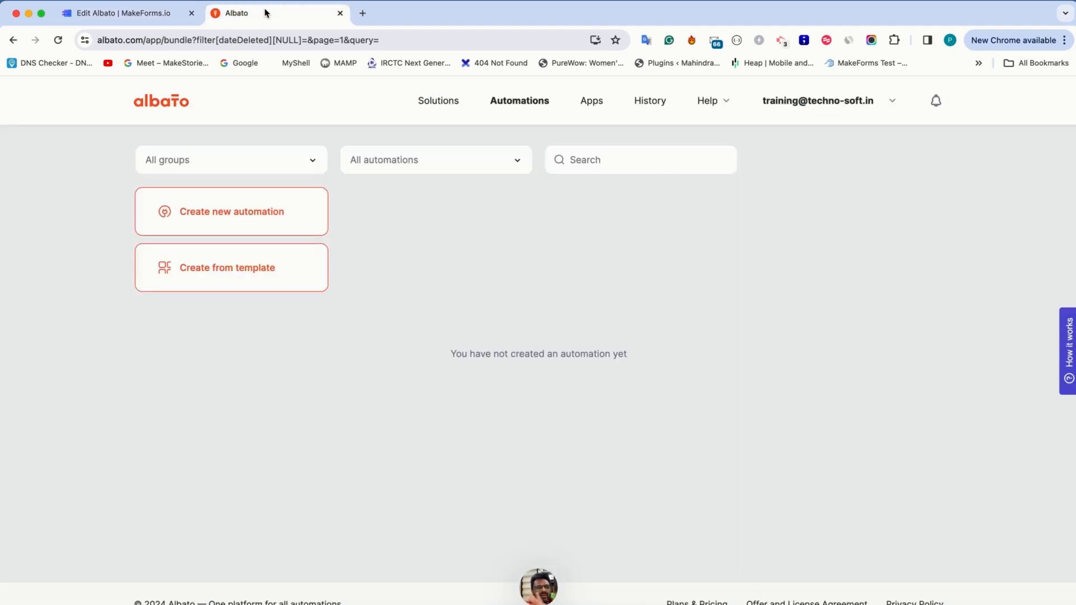
click(261, 211)
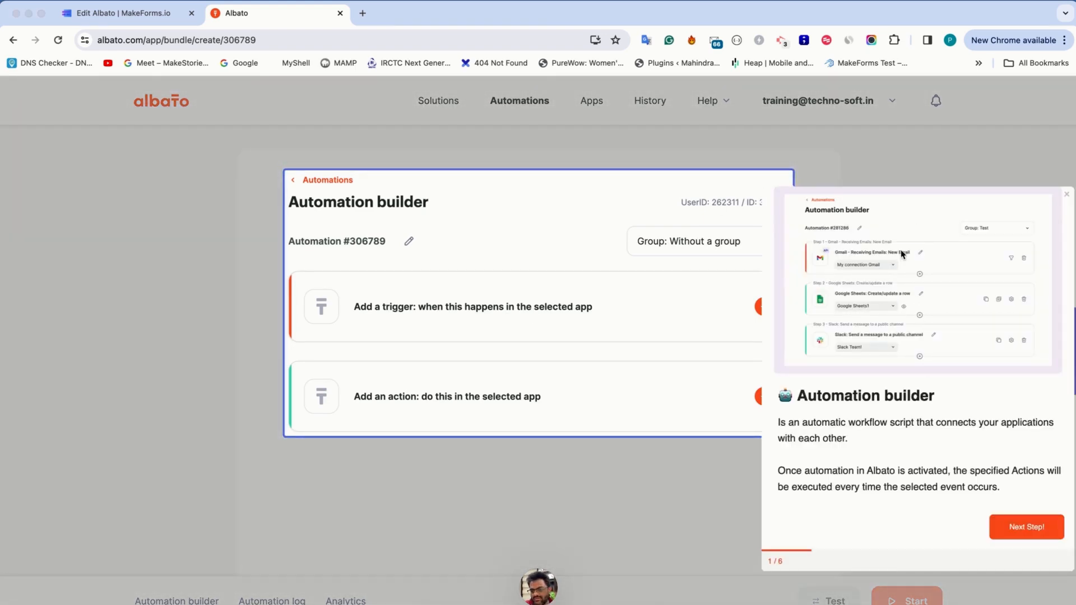
click(1067, 195)
Set up the automation's trigger with Webhook as the app and Incoming webhook as the event
click(716, 305)
click(389, 323)
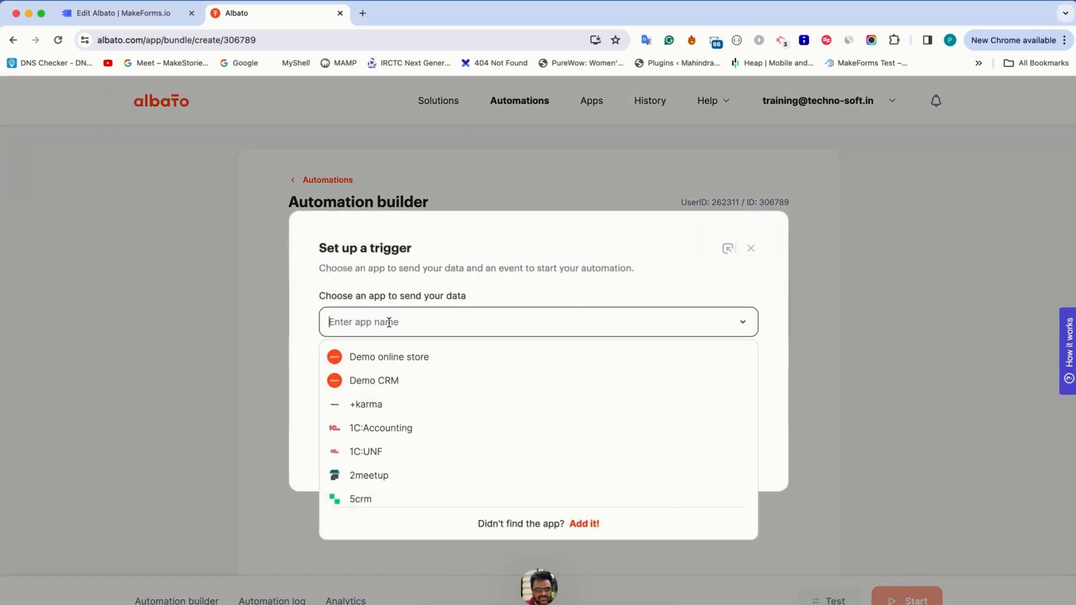
text(webhook)
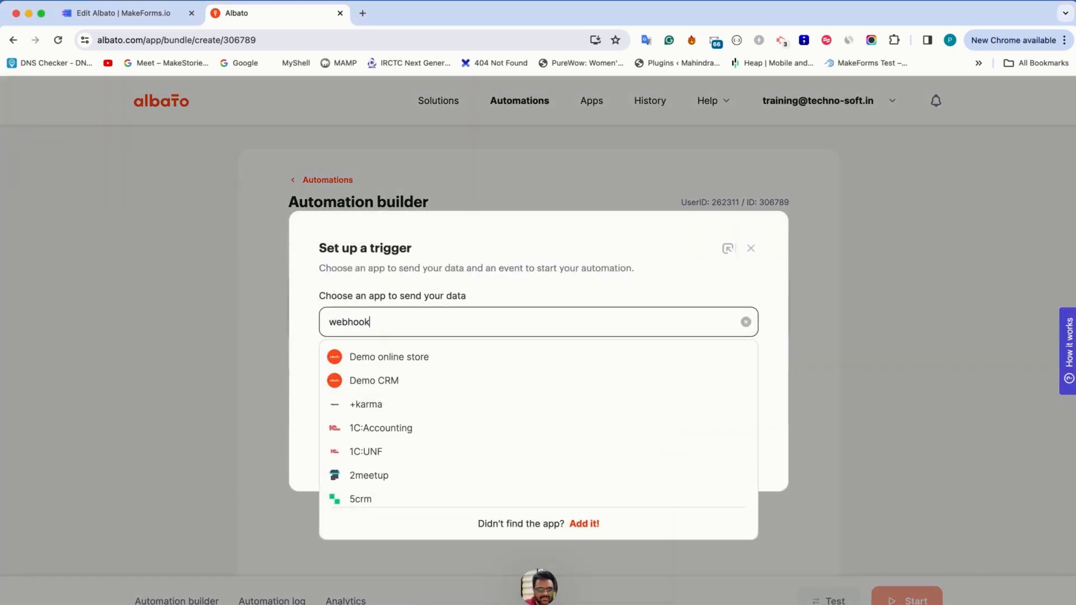
click(363, 379)
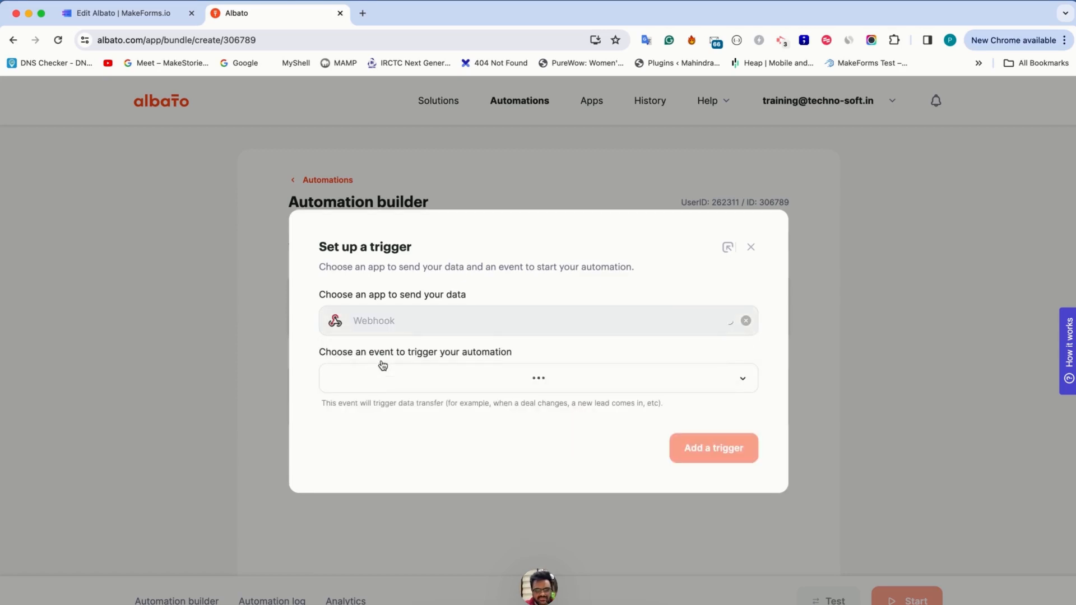
click(393, 386)
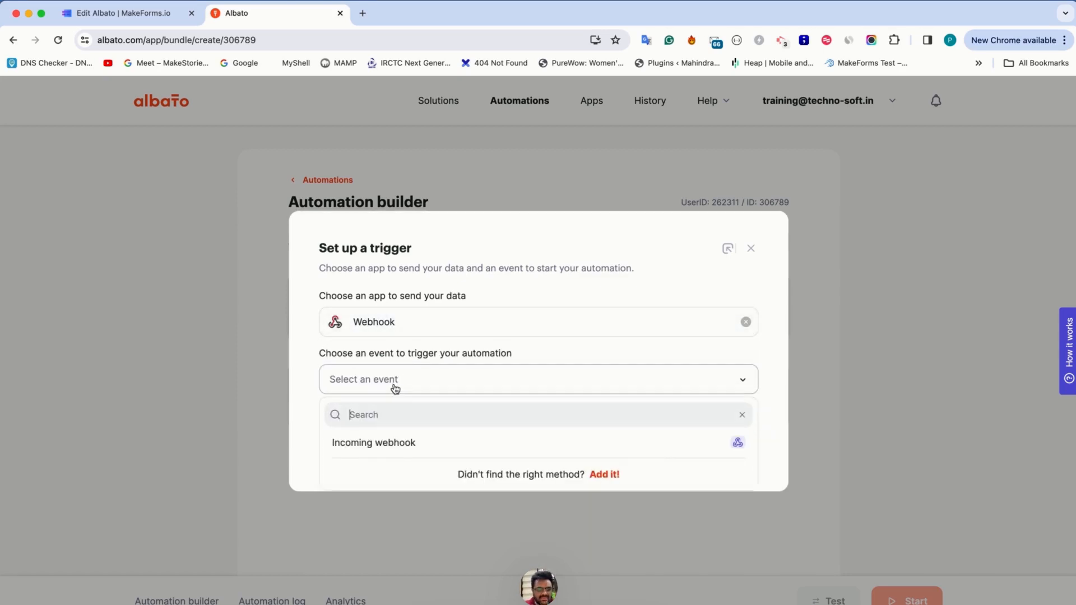
click(393, 447)
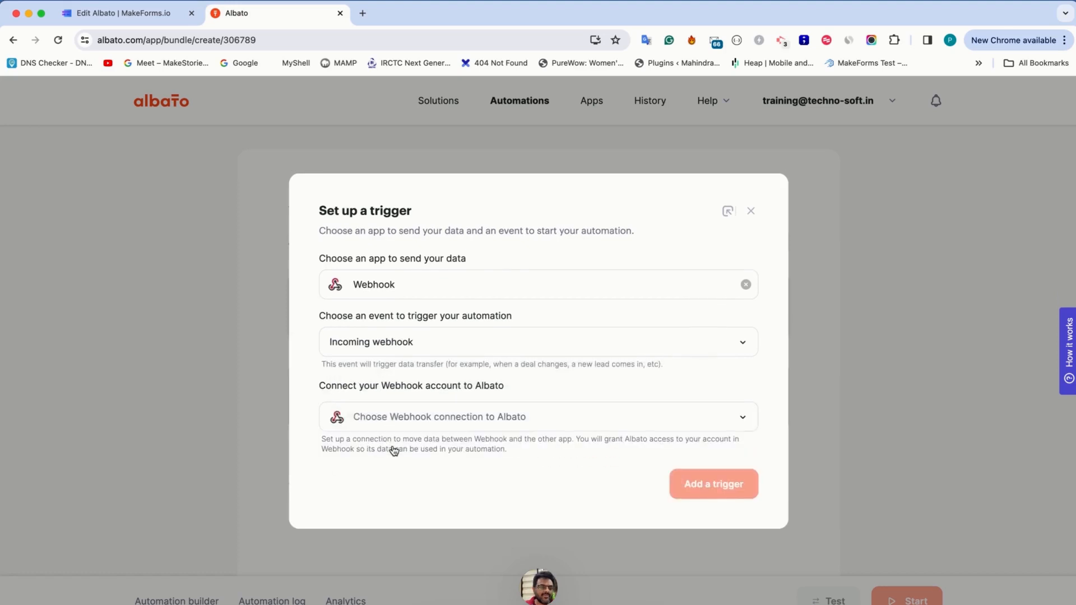
Add a Webhook connection named "MakeForms to Albato", leaving its parameters and headers empty
click(417, 415)
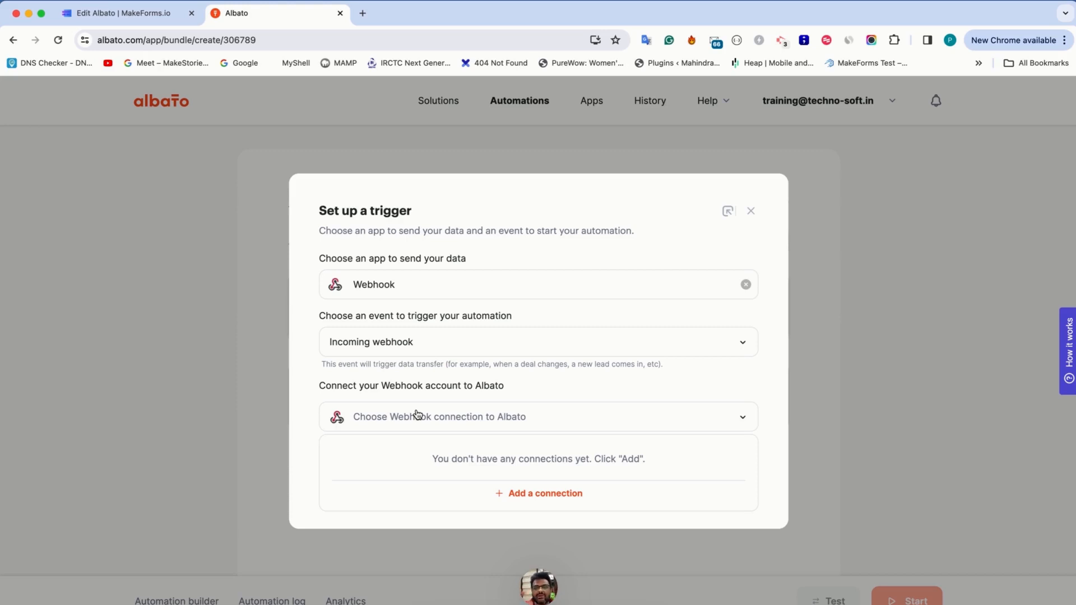
click(513, 494)
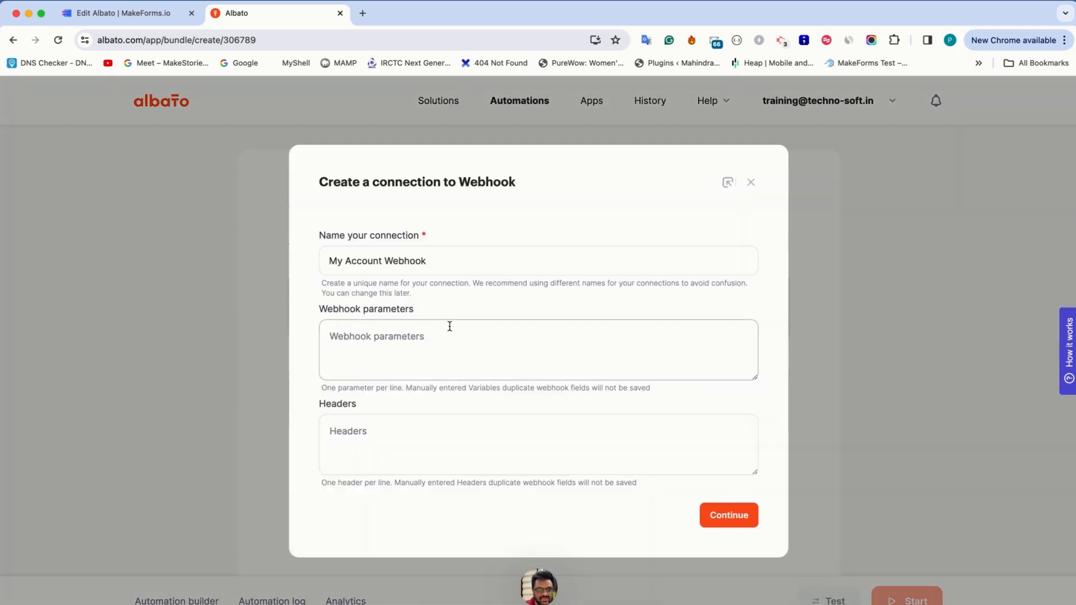
triple_click(426, 271)
text(MakeForms to Albato)
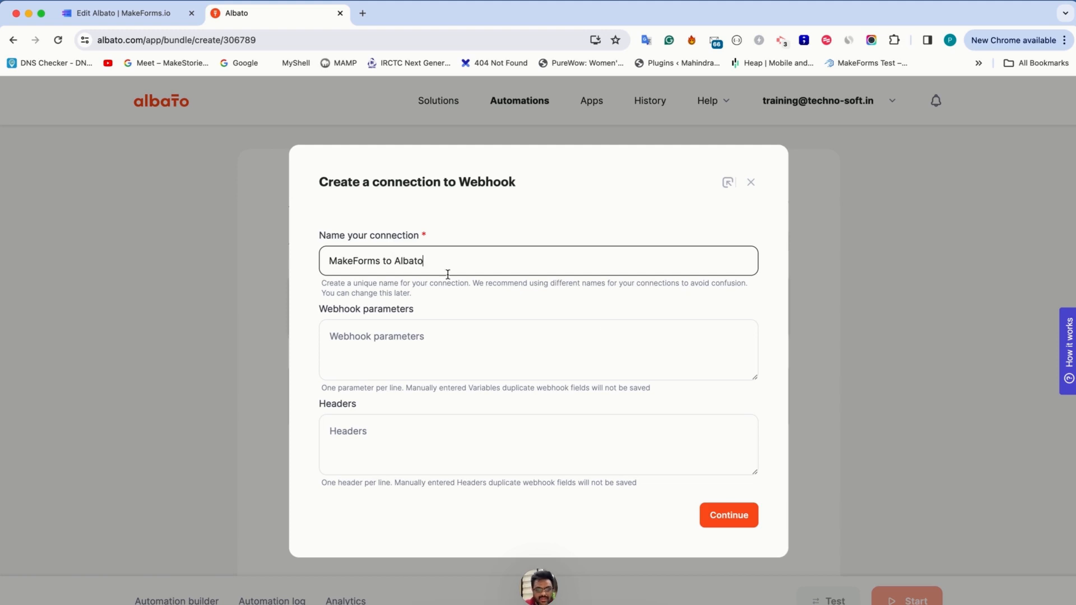
click(724, 514)
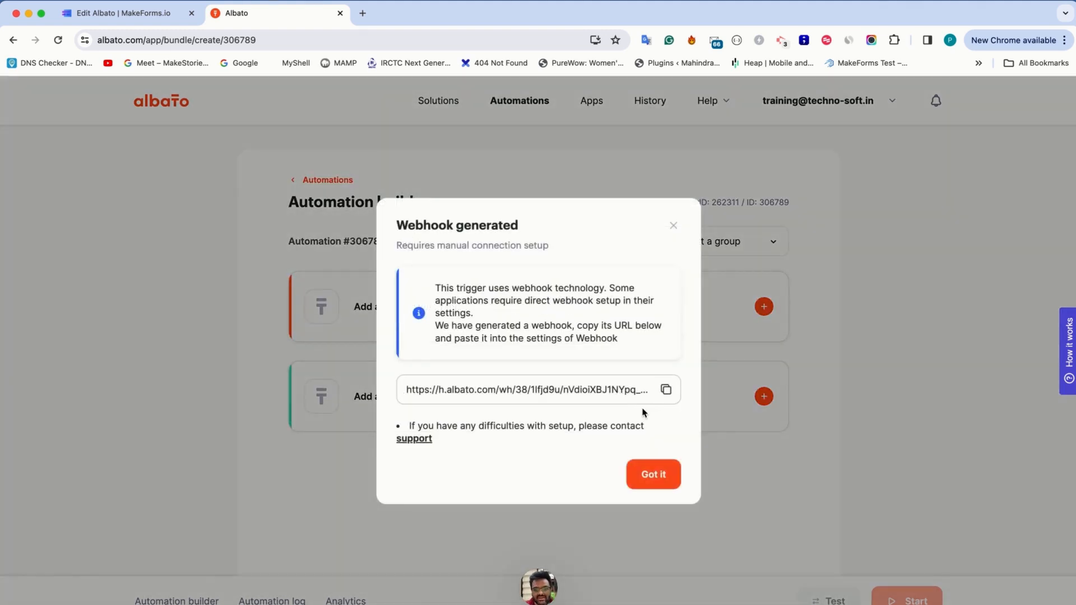
Acknowledge the generated webhook, add the trigger to the automation and copy the webhook URL
click(666, 390)
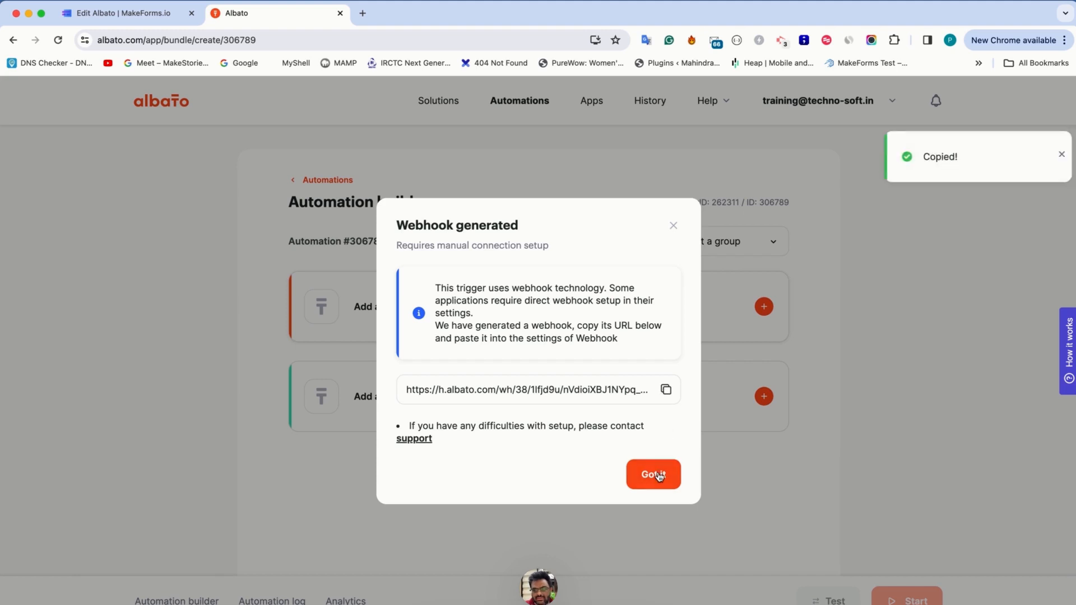
click(659, 476)
click(713, 486)
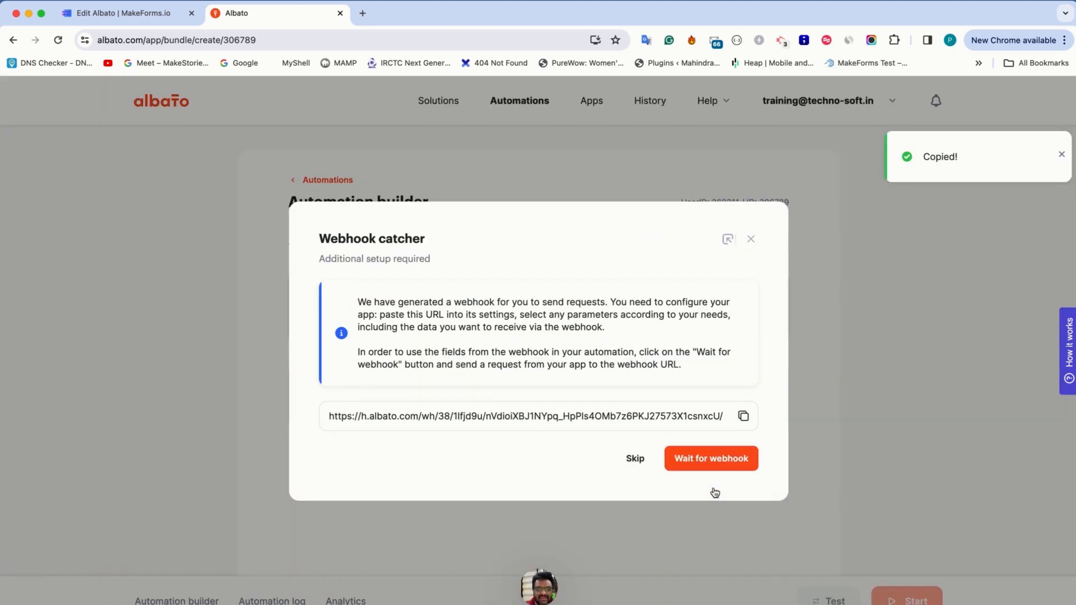
click(745, 416)
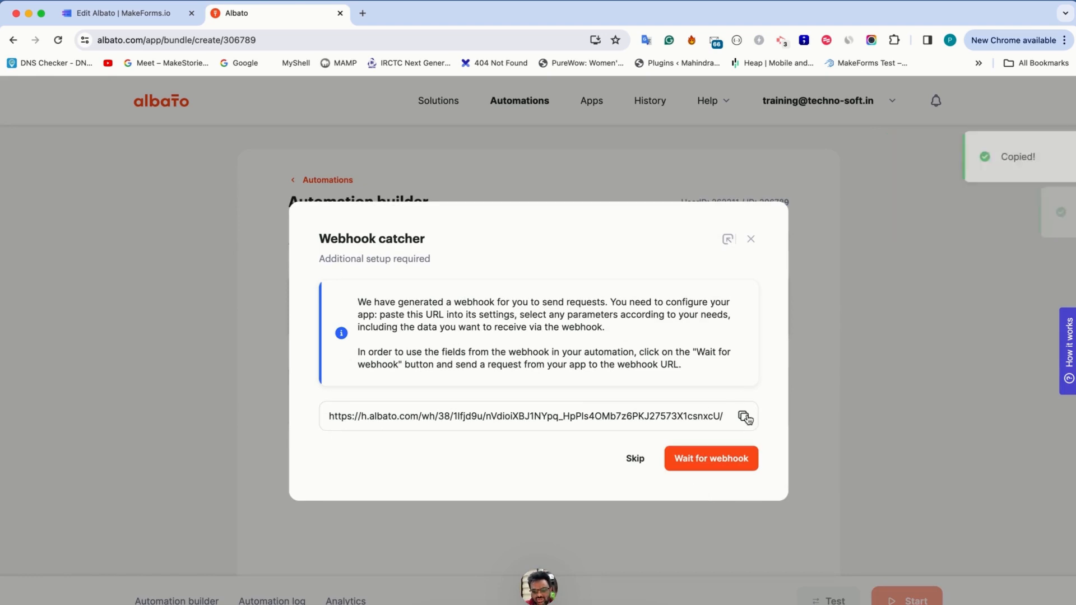
Switch to MakeForms, publish the Albato form on the eu.frms.link domain and open its integrations
key(ctrl+shift+Tab)
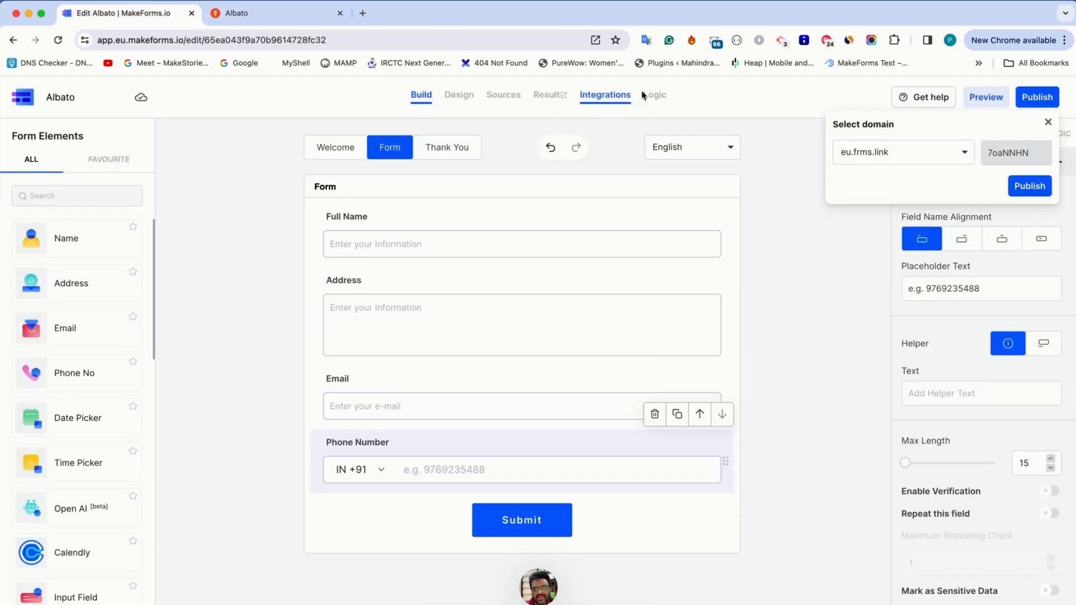
click(1030, 186)
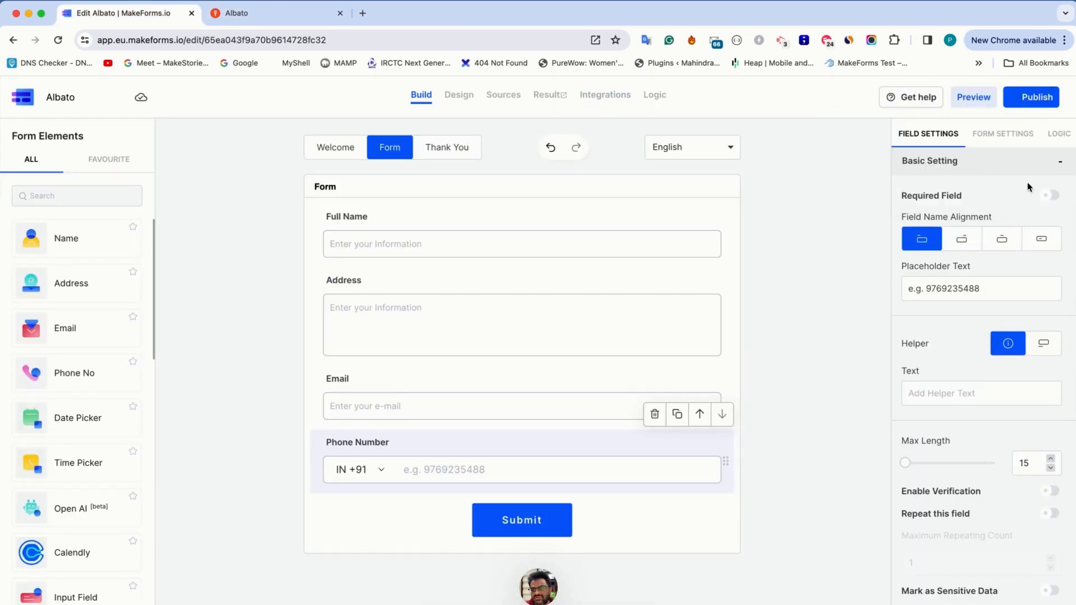
click(607, 105)
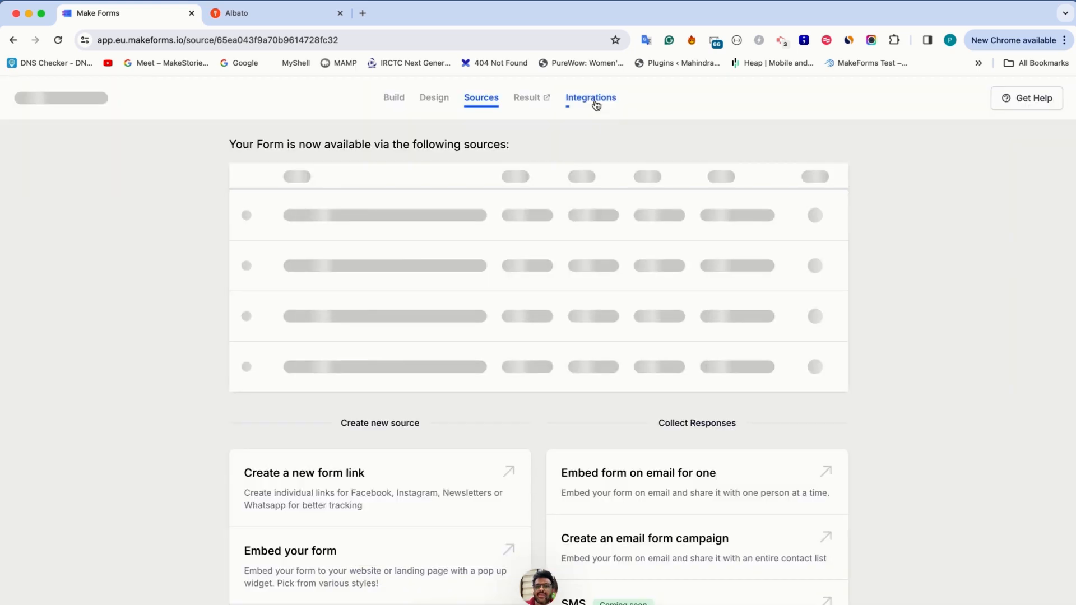
click(594, 104)
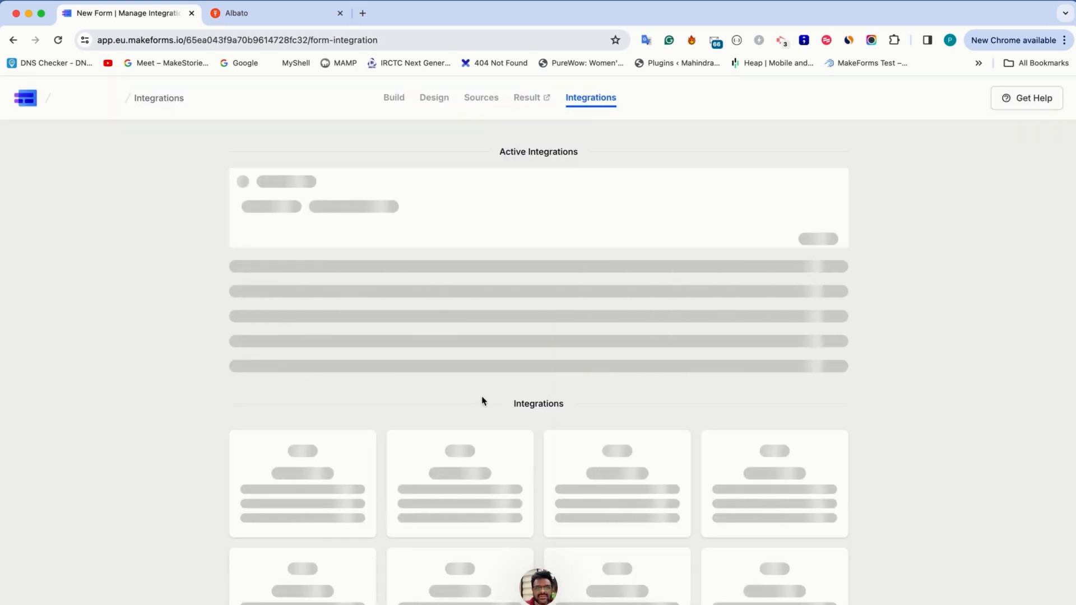
Start setting up the form's Webhook integration and paste the copied Albato webhook URL as the endpoint
scroll(482, 399, down, 5)
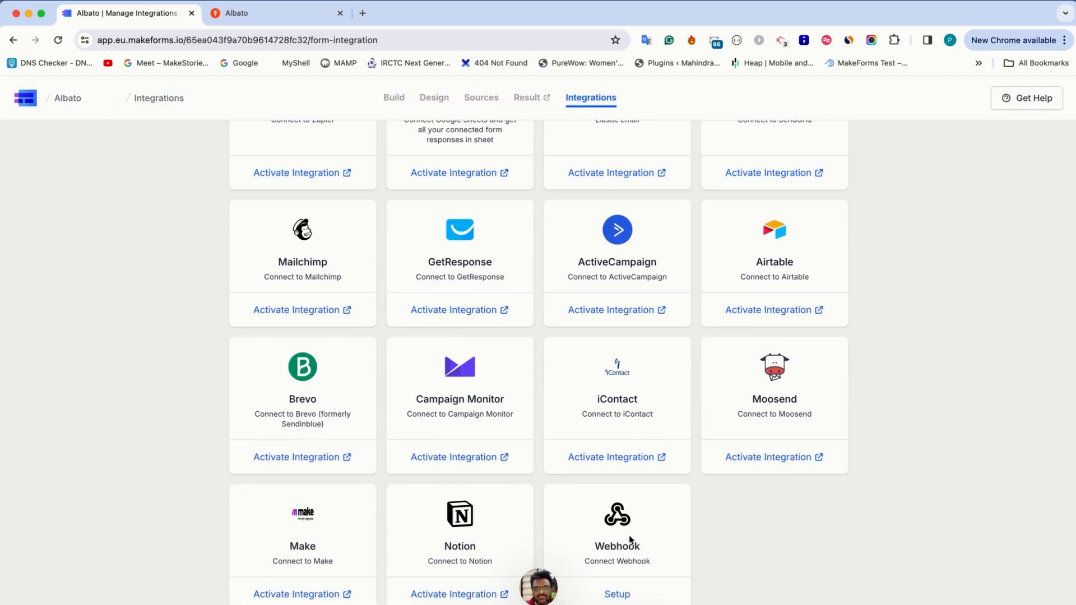
click(618, 595)
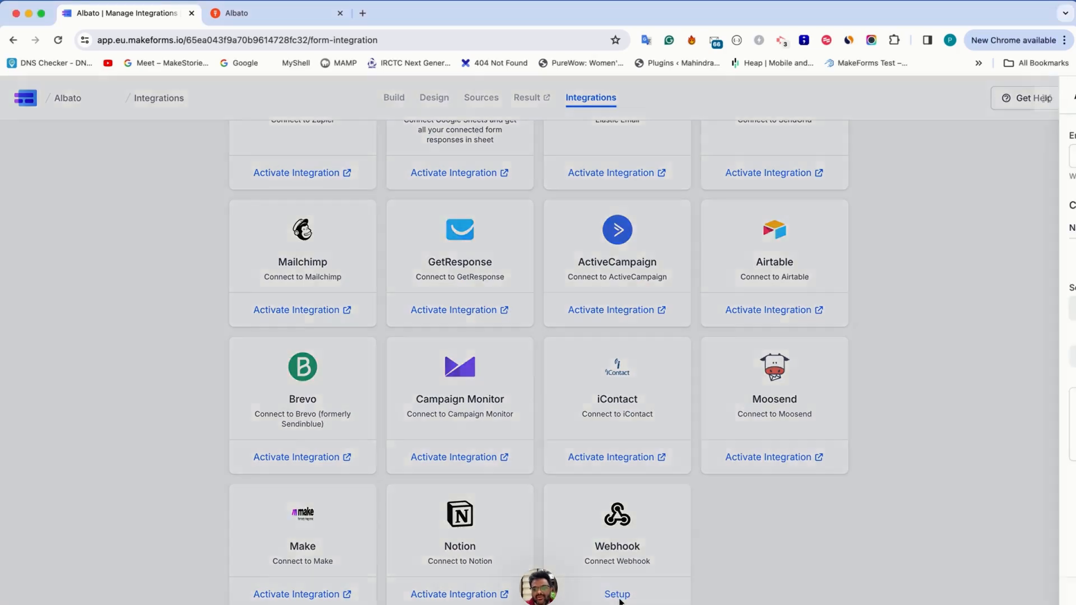
key(super+v)
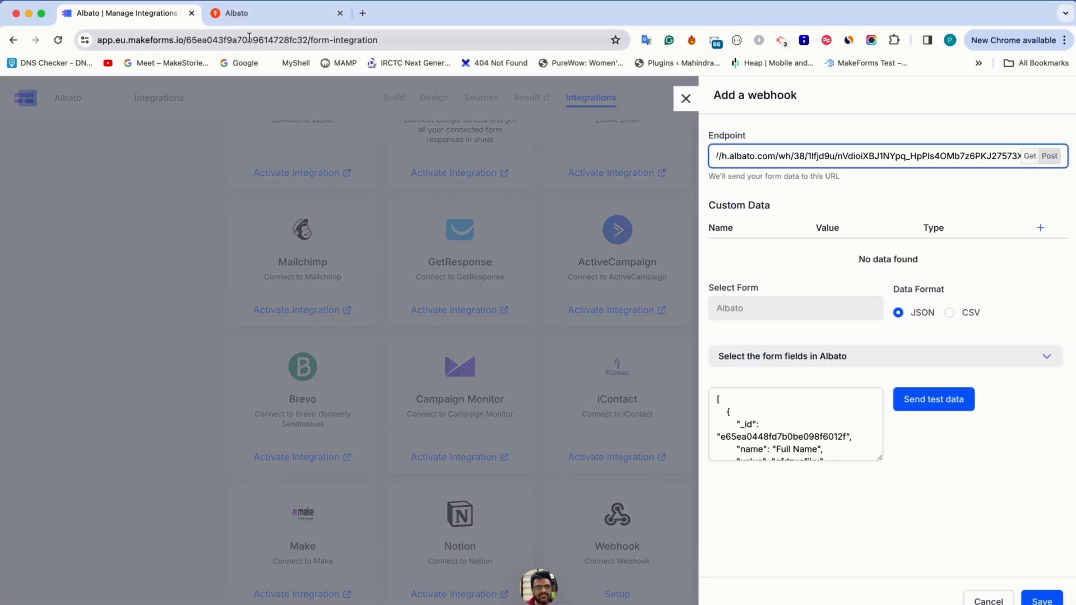
Switch to Albato, start waiting for the webhook, and return to the webhook setup in MakeForms
click(248, 17)
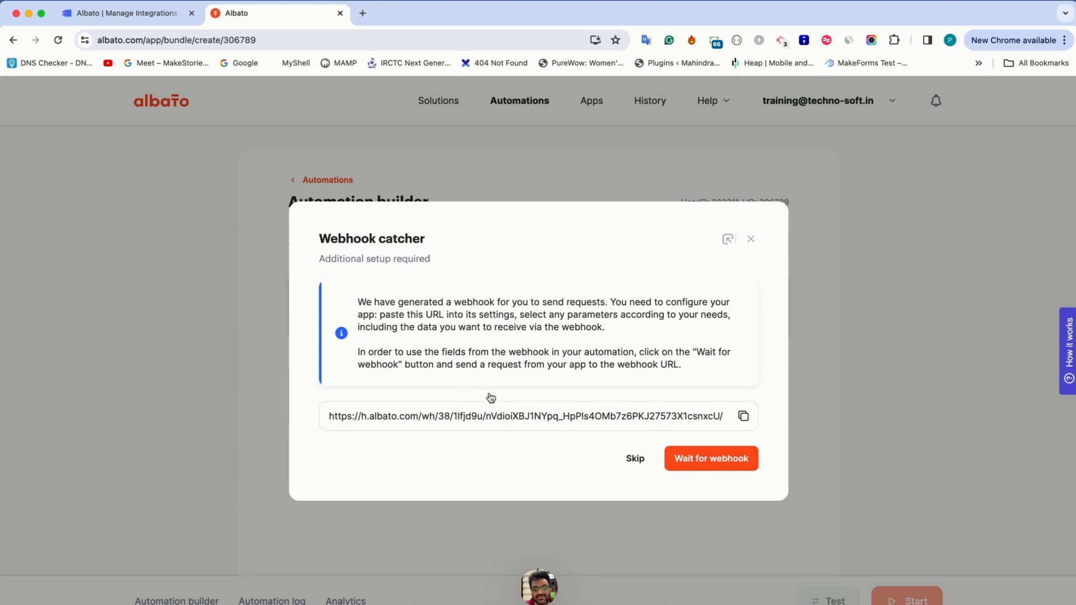
click(738, 468)
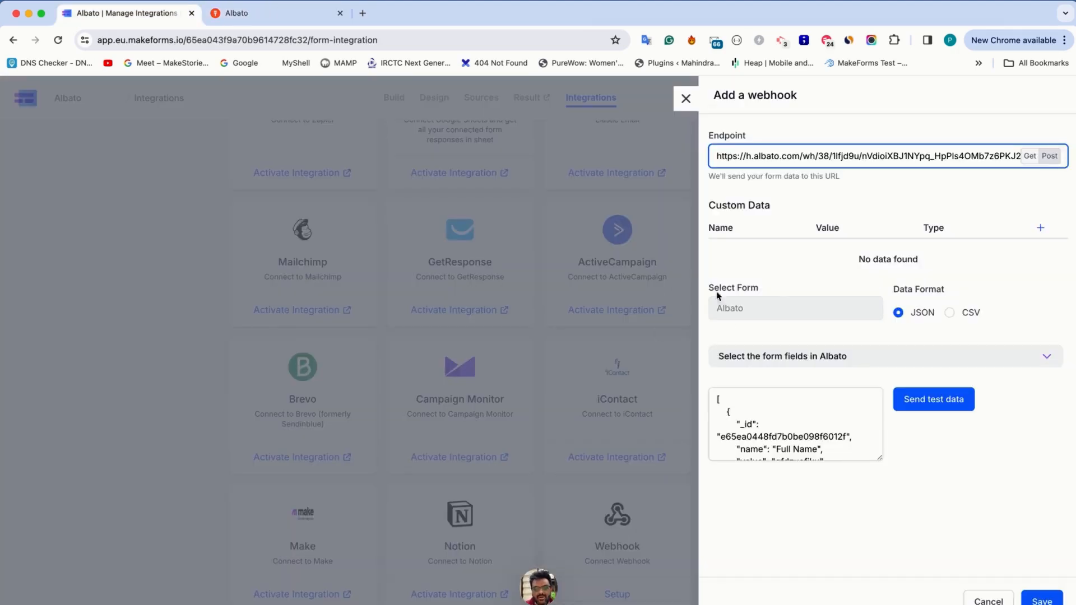
key(ctrl+shift+Tab)
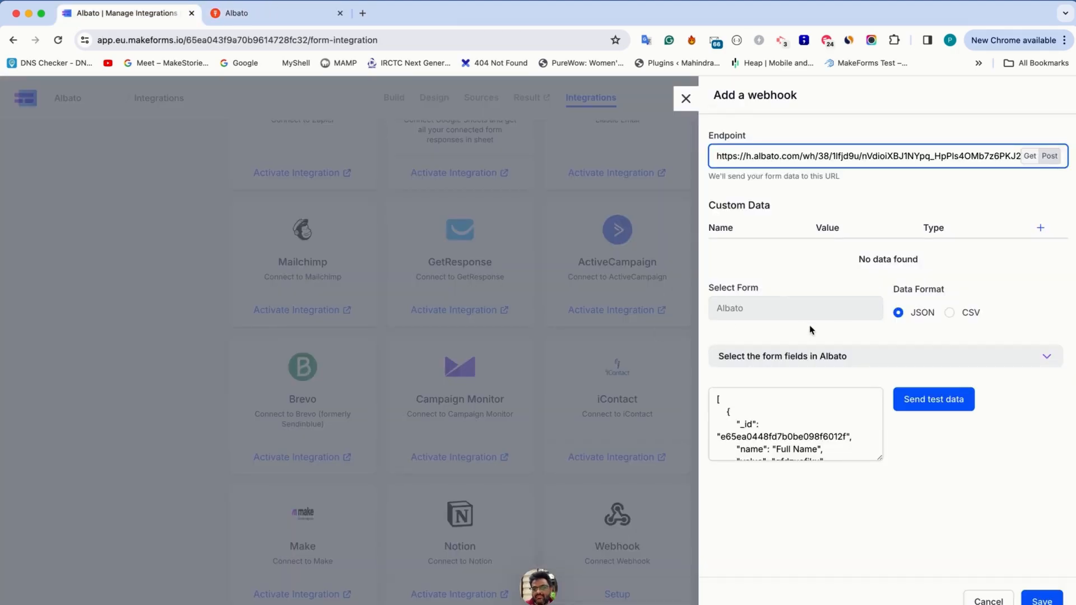
Send test data from the MakeForms webhook setup, switch to Albato and close the list of received fields
click(922, 406)
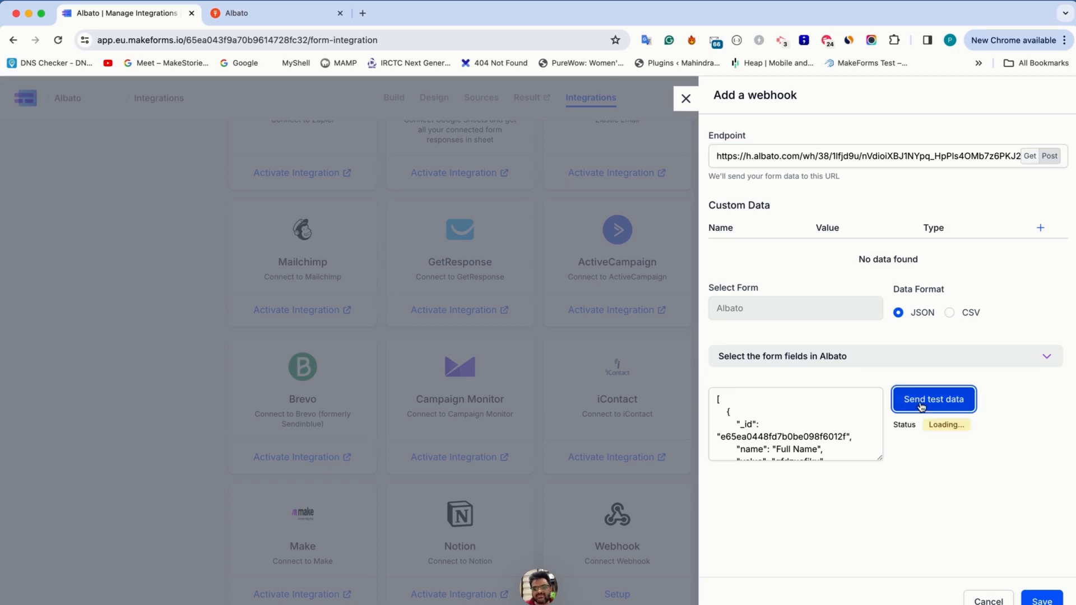
key(ctrl+Tab)
scroll(389, 389, down, 3)
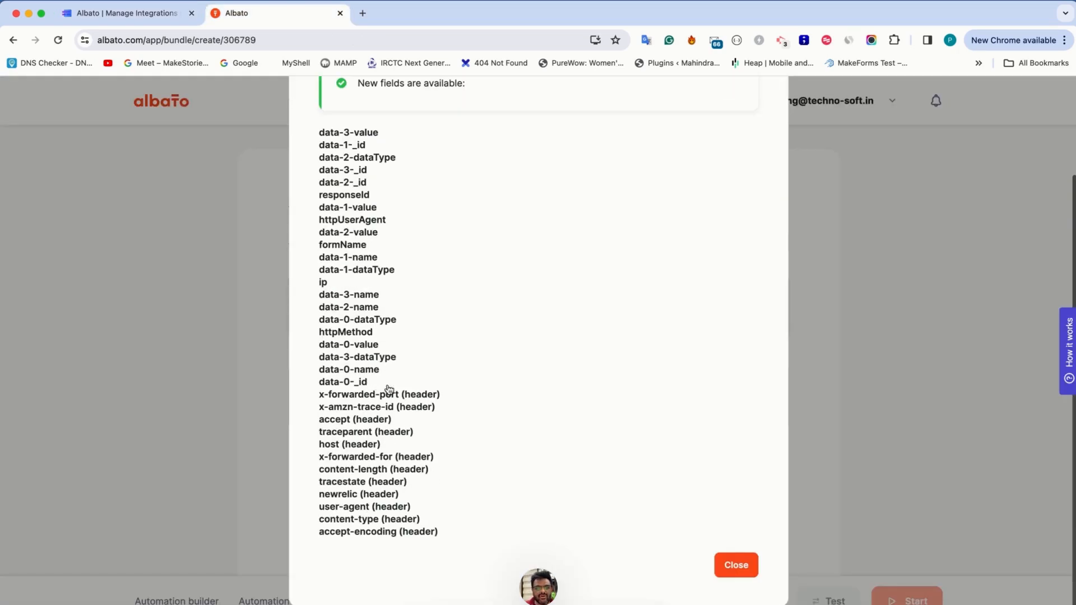
click(750, 567)
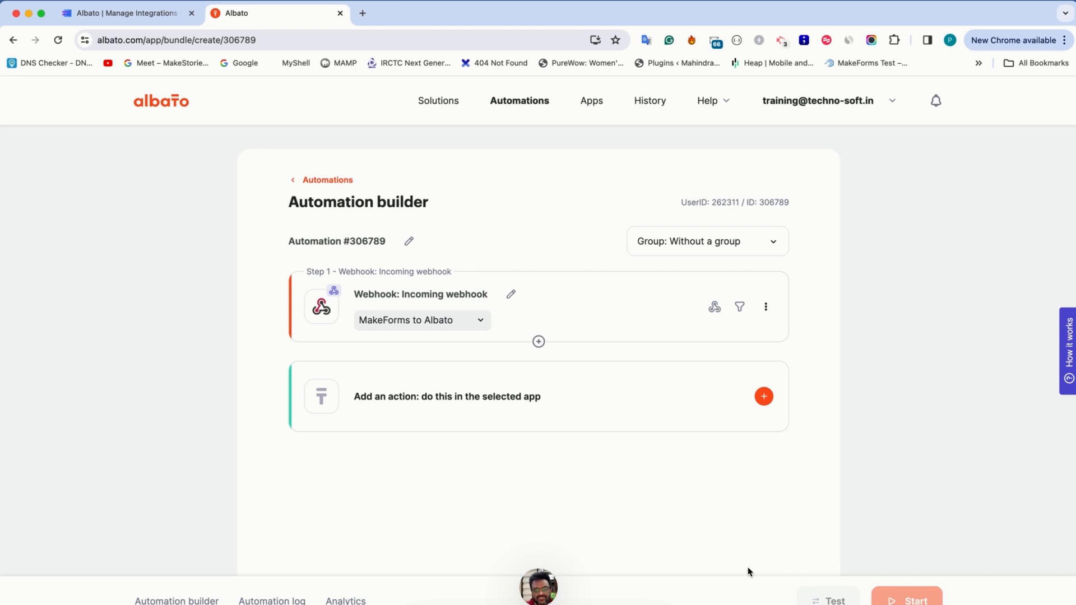
Start adding an action to the automation with Google Sheets as the receiving app and Create/update a row as the action
click(547, 402)
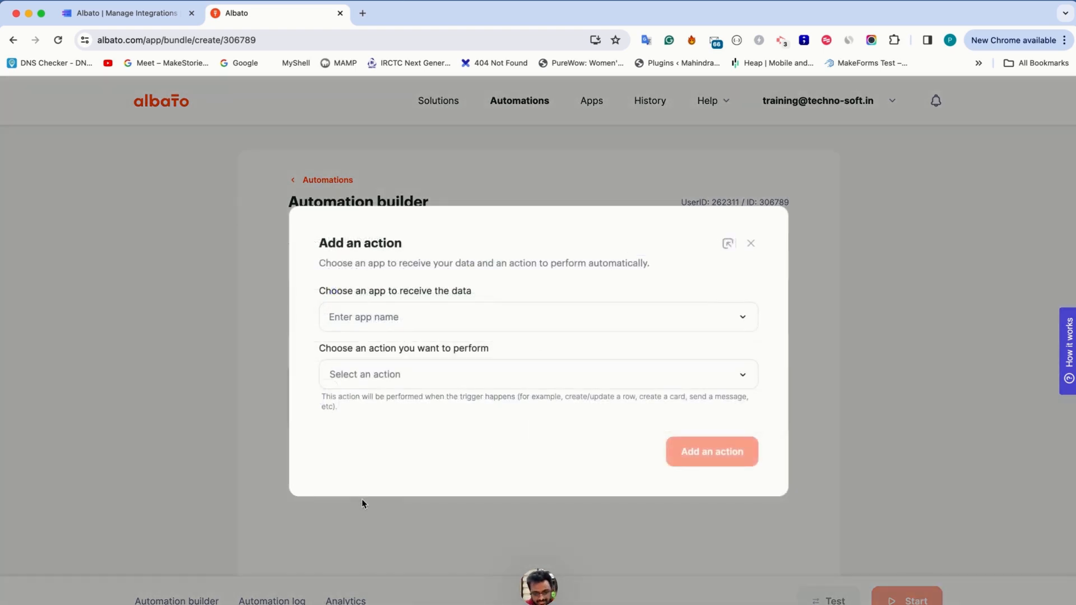
click(388, 318)
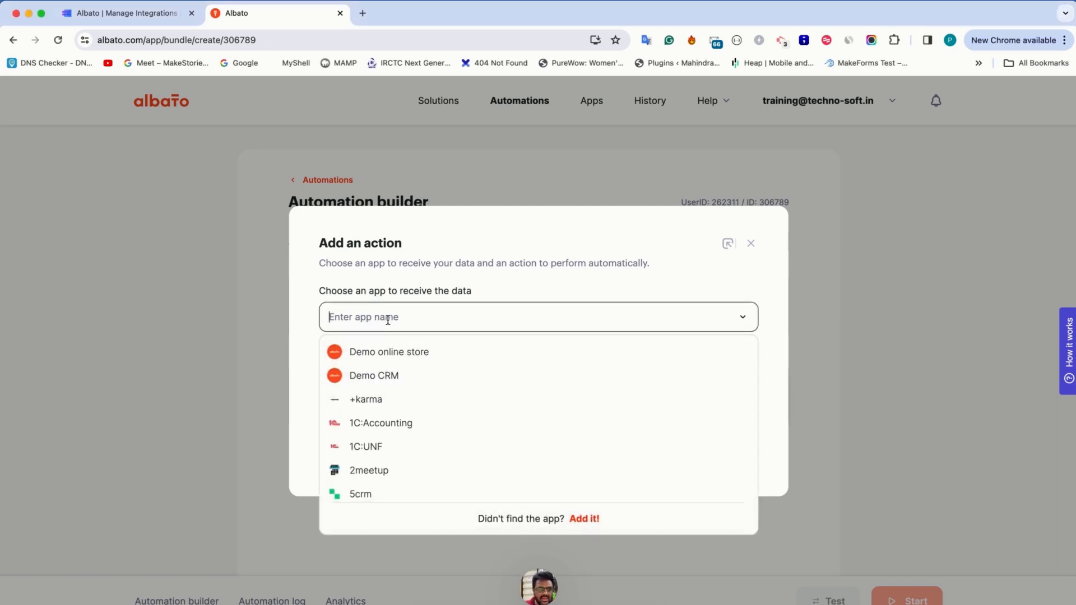
text(sheets)
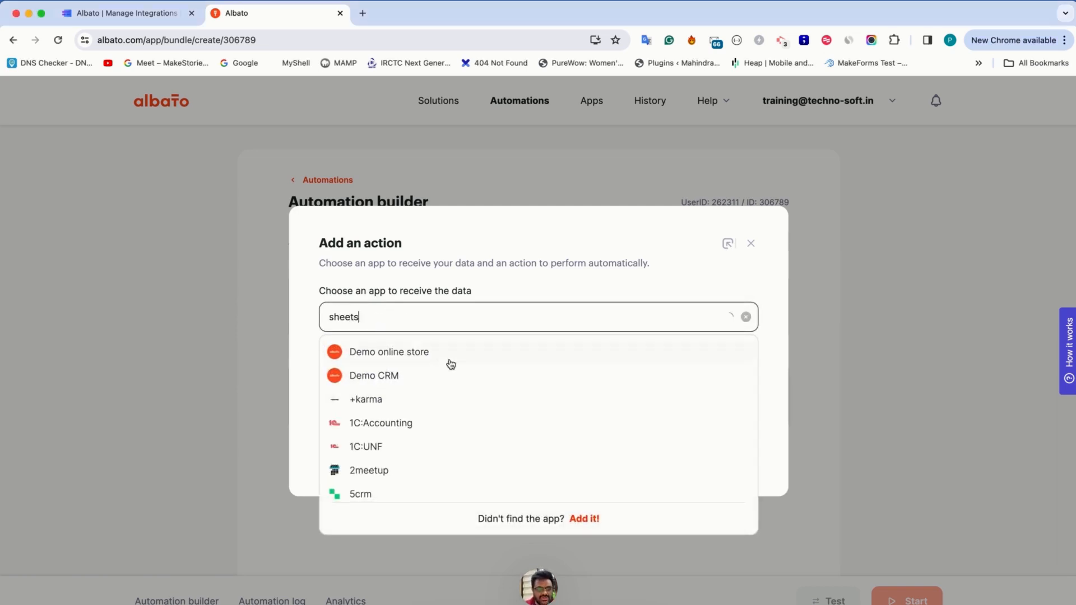
click(421, 353)
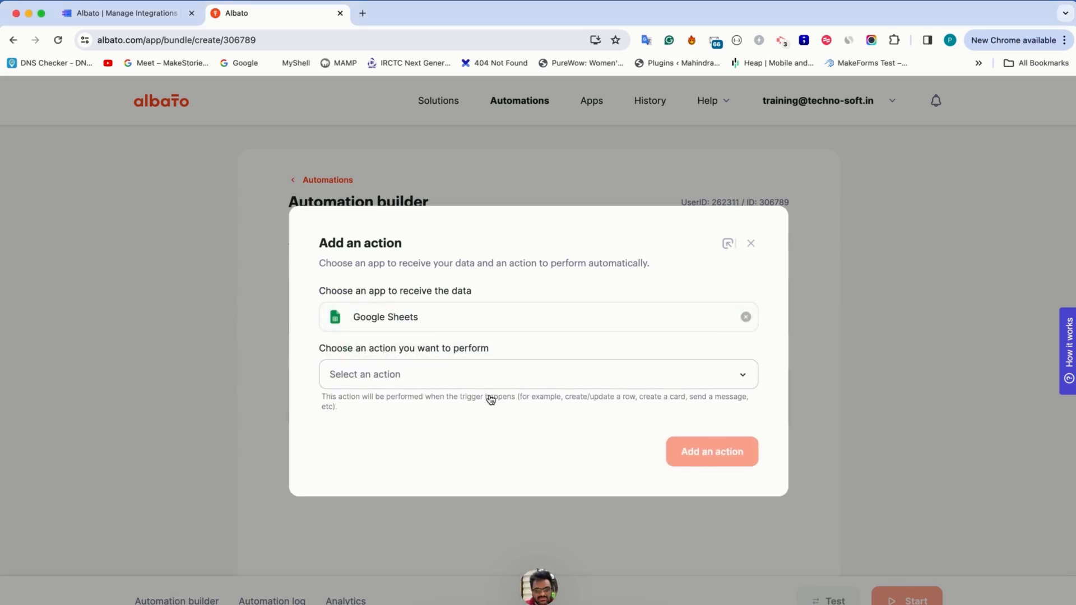
click(478, 381)
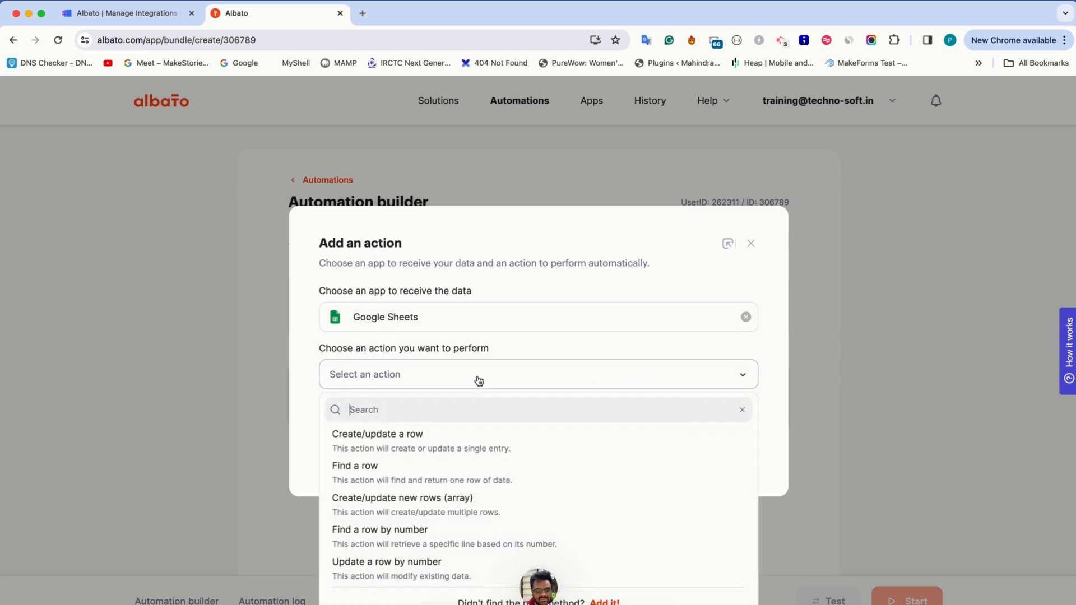
click(440, 449)
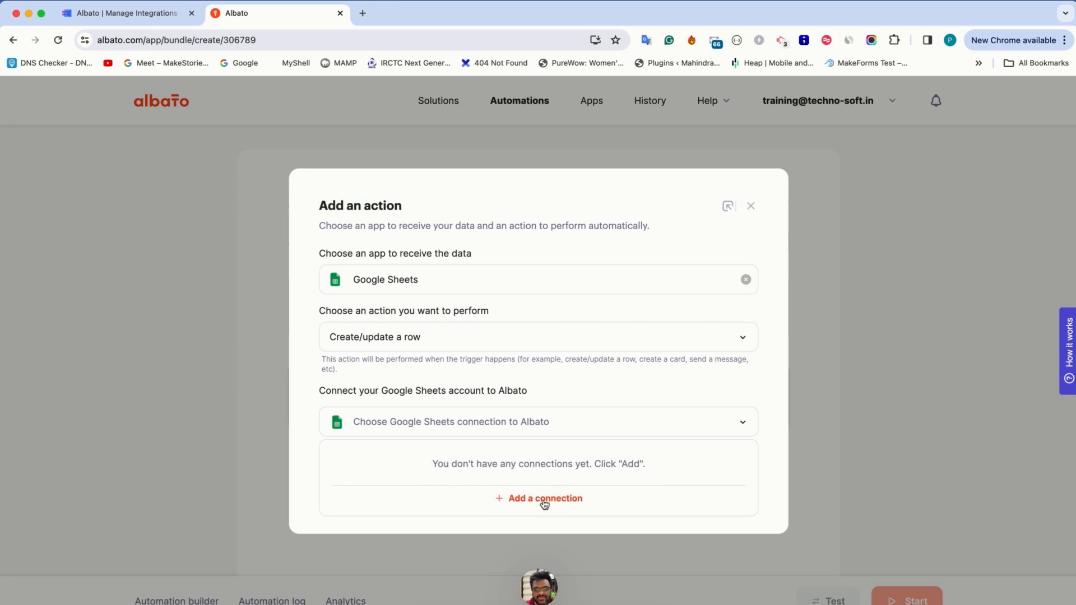
Create a new Google Sheets connection named "My google account"
click(545, 504)
triple_click(431, 364)
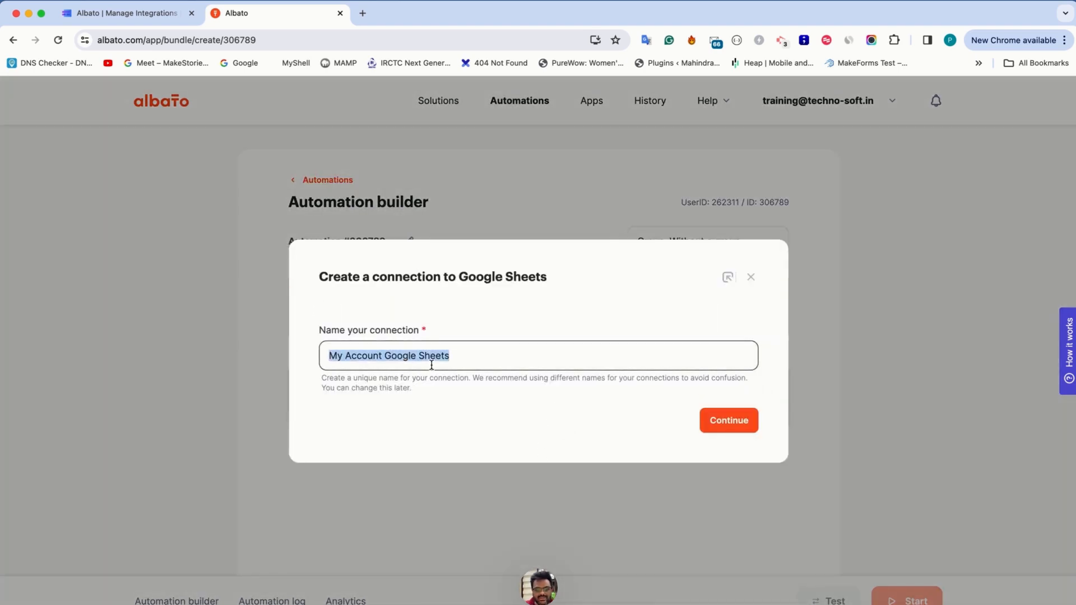
text(My google account)
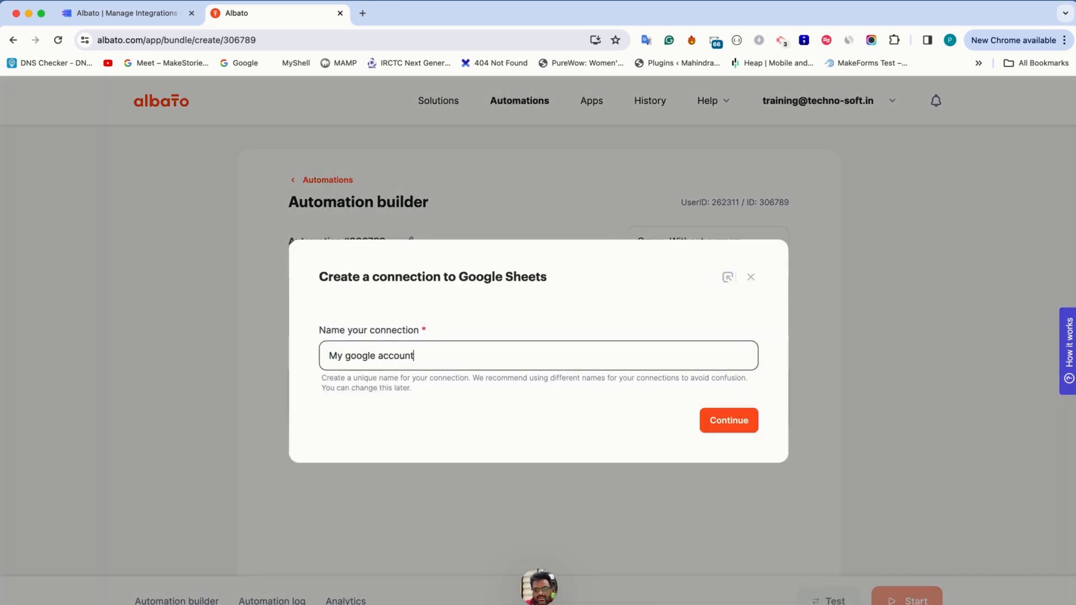
click(725, 420)
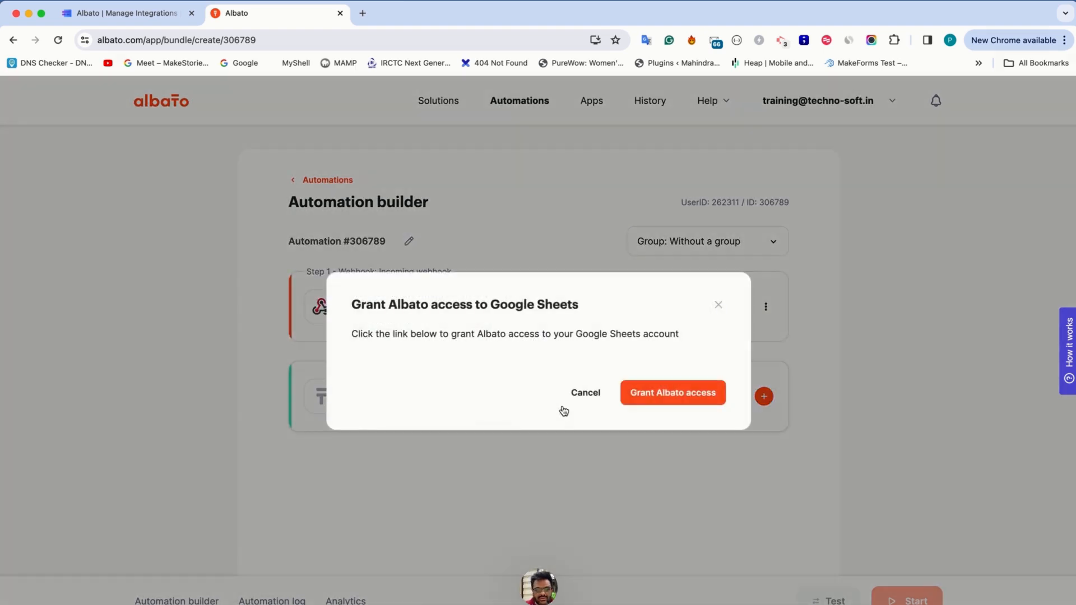
Grant Albato access to Google Sheets with the personal Gmail account and acknowledge the note about the cell-change trigger
click(651, 395)
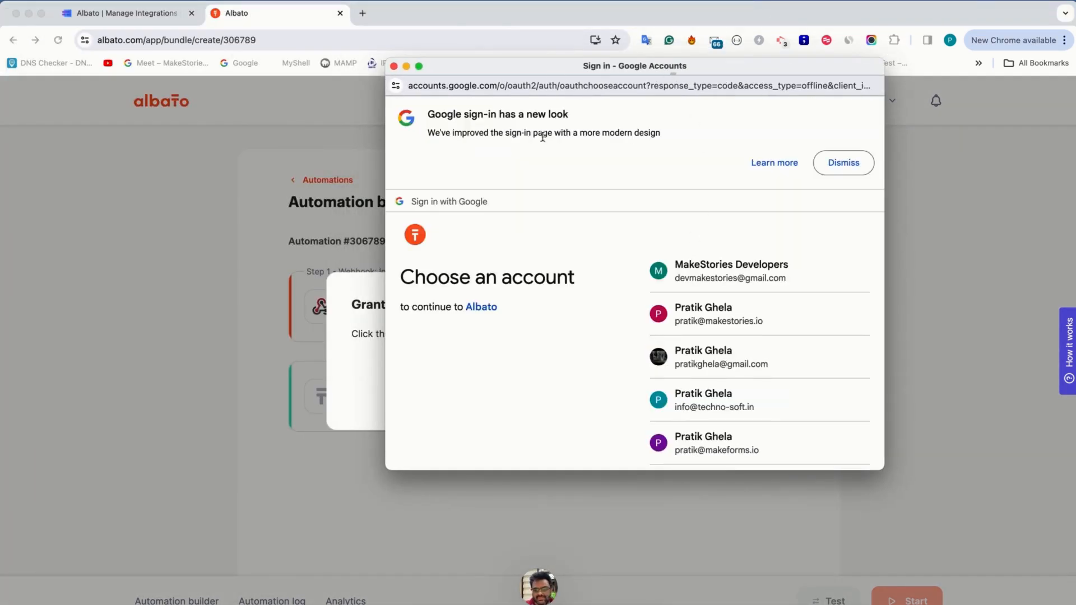
scroll(714, 409, down, 3)
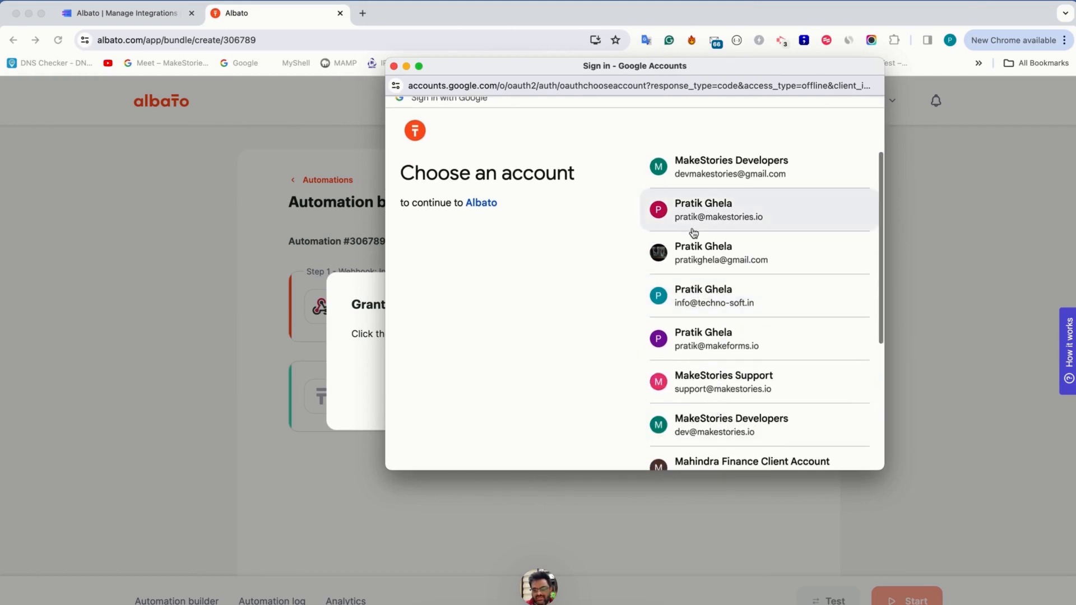
click(693, 253)
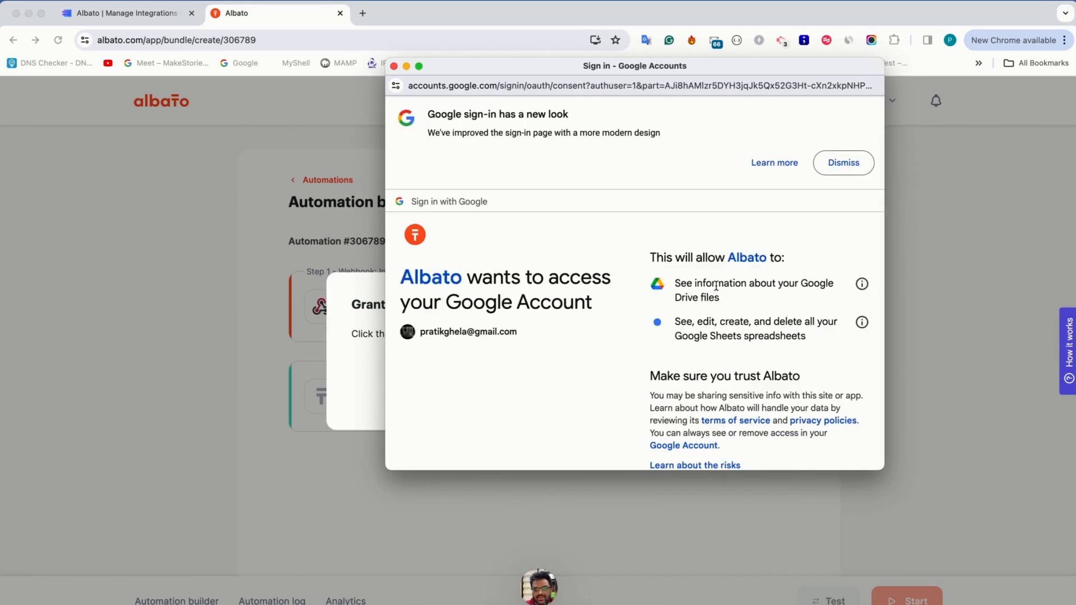
scroll(718, 415, down, 5)
click(745, 385)
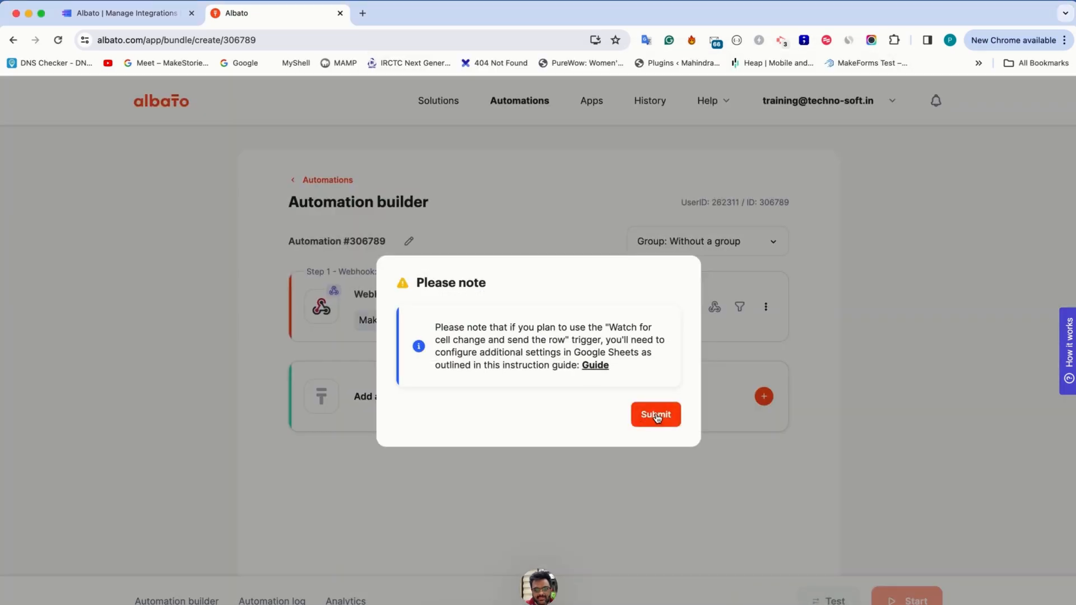
click(655, 416)
Create a destination spreadsheet titled "Albato X MakeForms" and add the action using its Sheet1
click(449, 490)
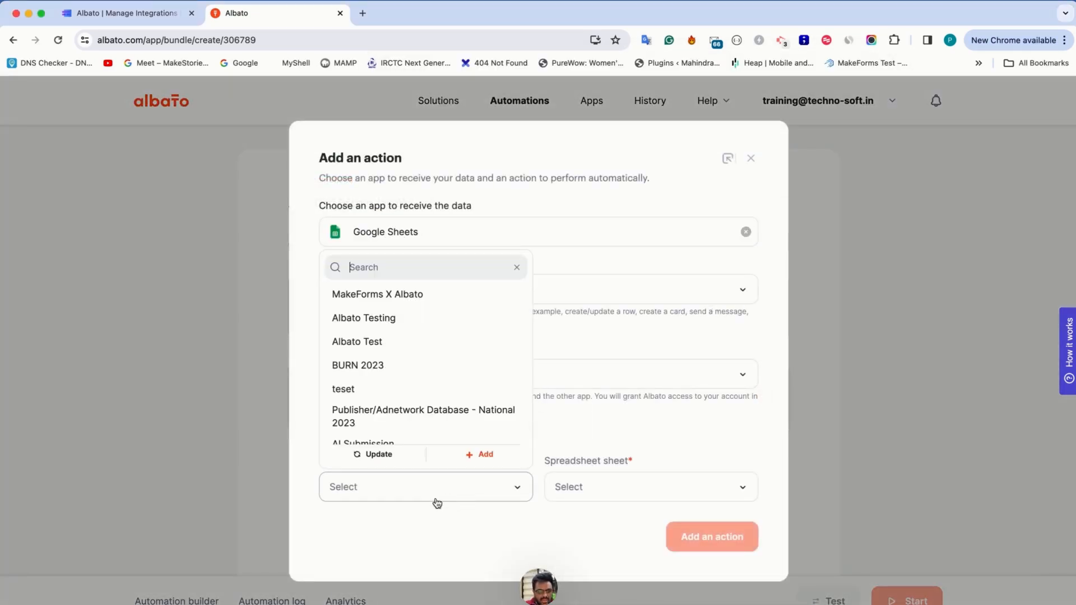
click(475, 454)
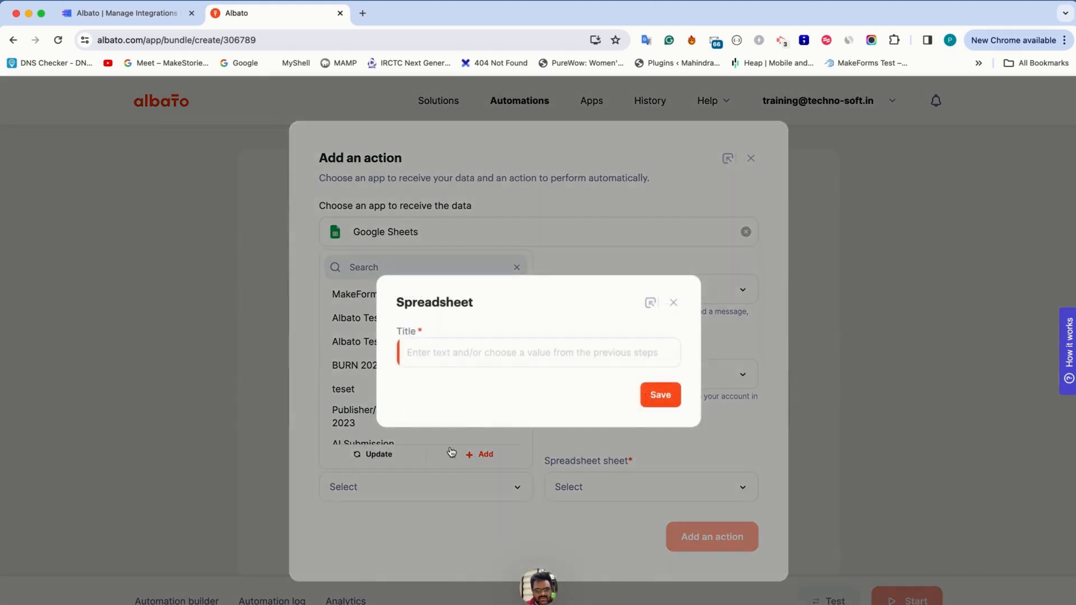
click(466, 358)
text(Alba)
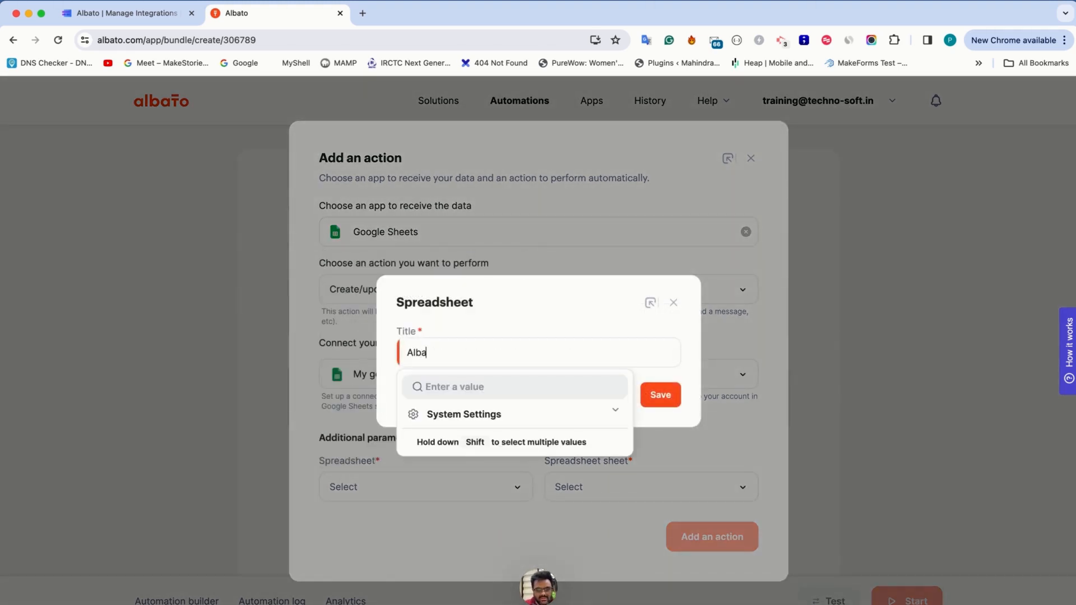
text(to X MakeForms)
click(507, 316)
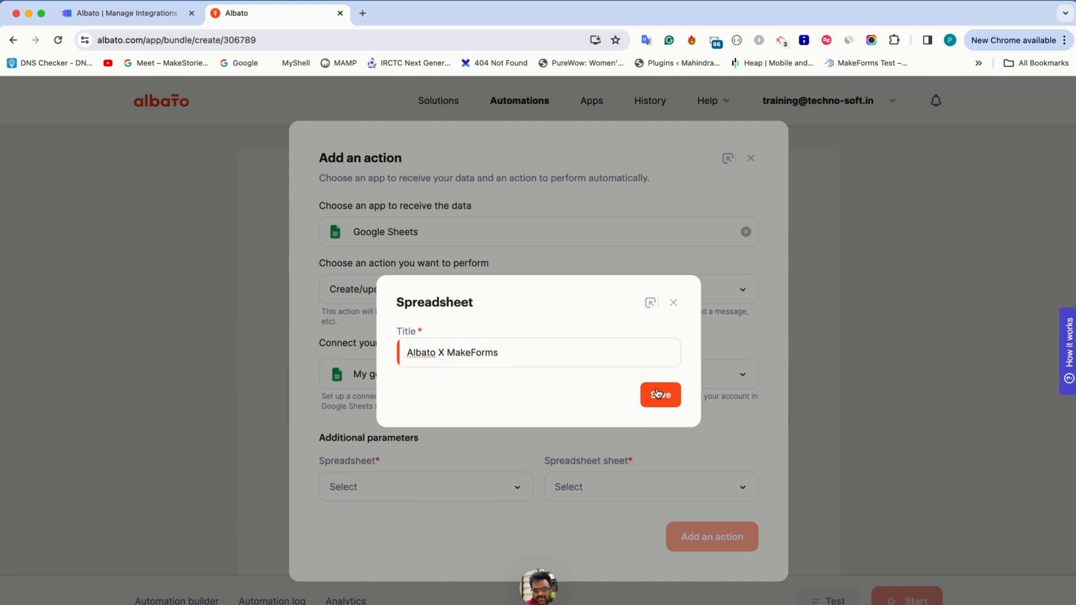
click(661, 395)
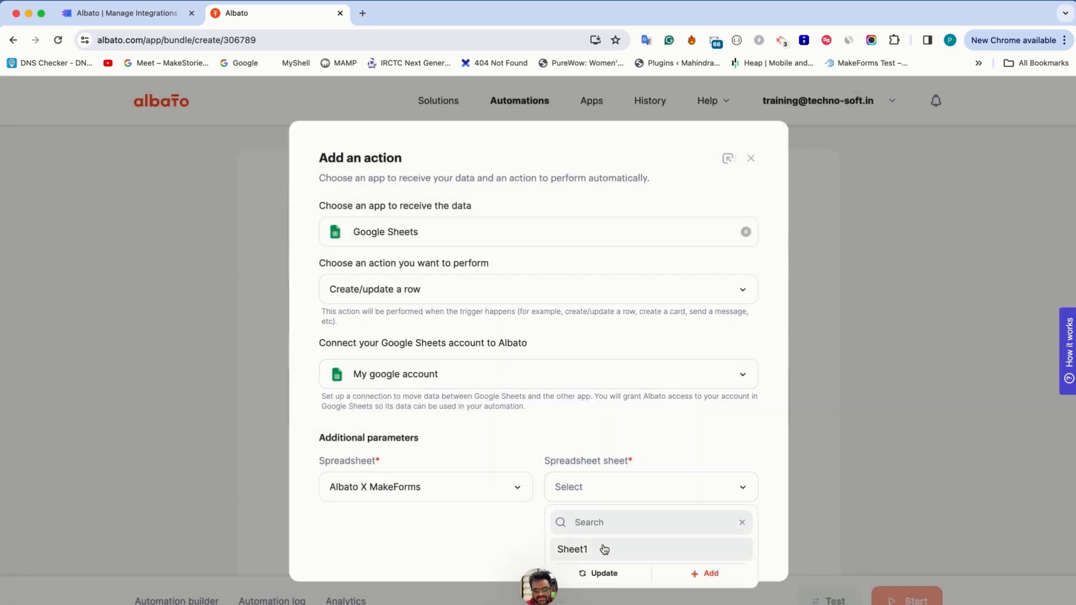
click(604, 549)
click(711, 548)
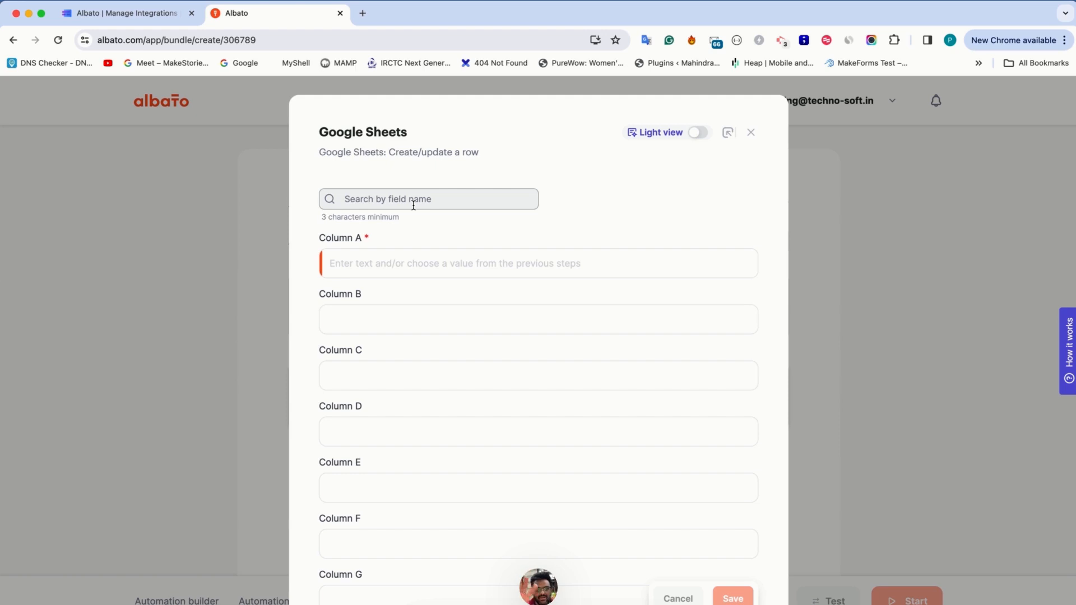
Map Column A of the new row to the incoming webhook's data-0-name field
click(387, 270)
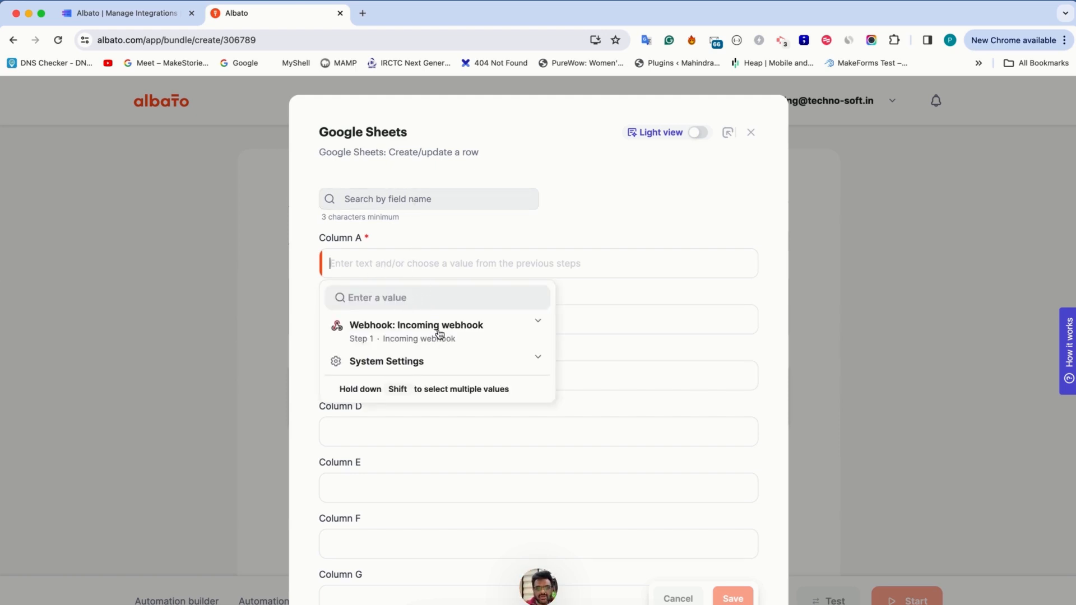
click(463, 340)
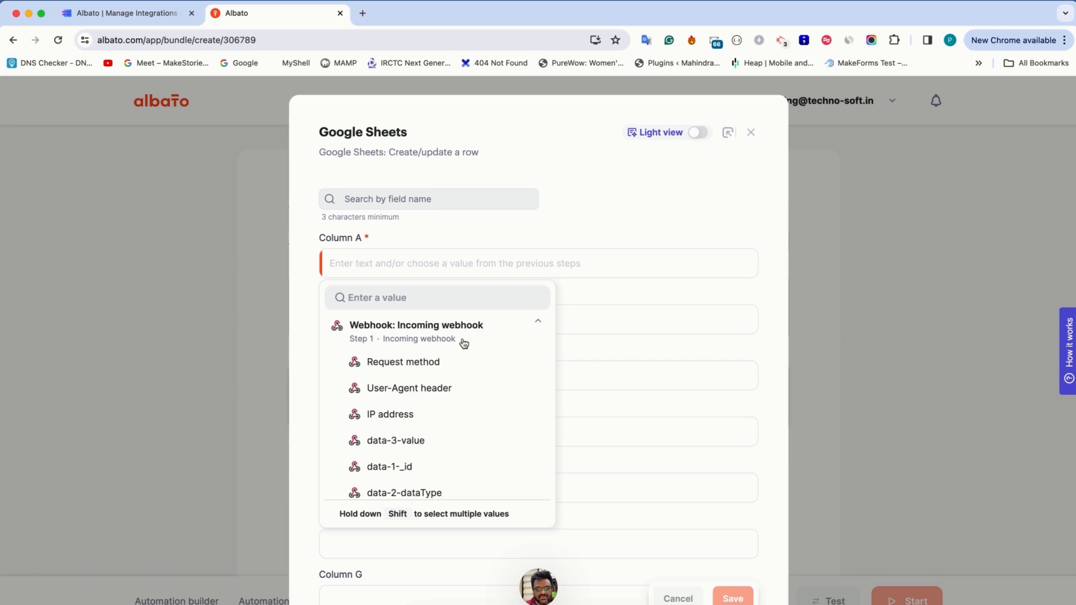
click(385, 298)
text(name)
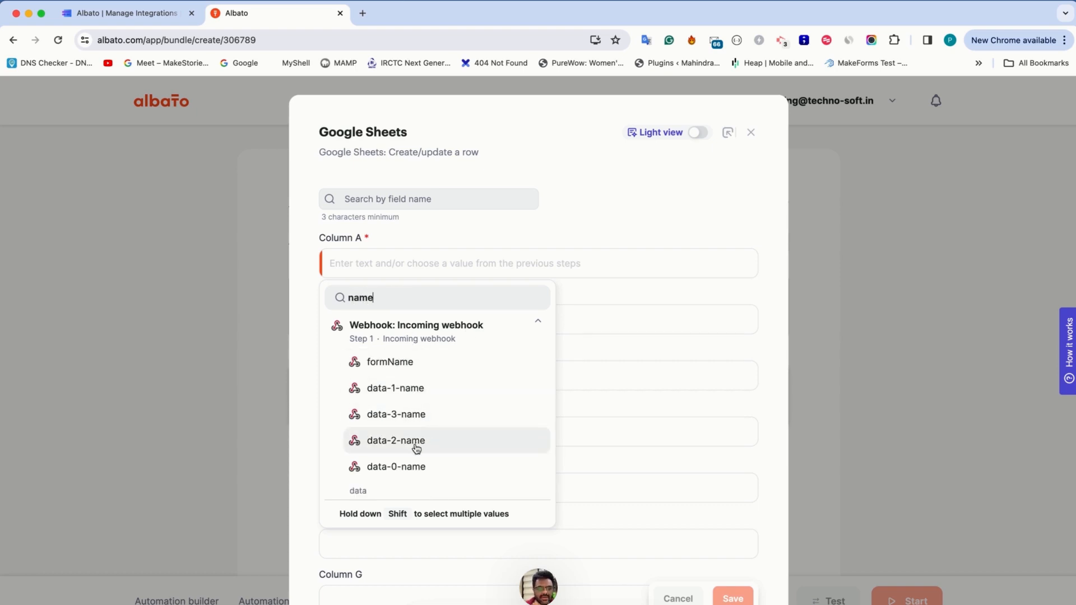
click(416, 465)
Map Column B to the webhook's data-1-name field and Column C to data-2-name
click(372, 323)
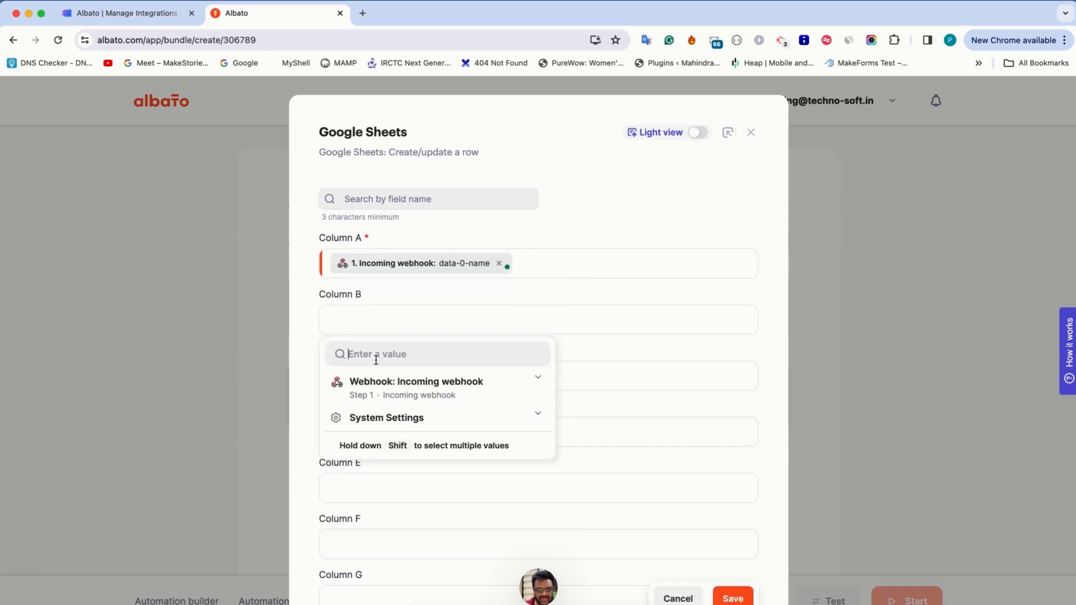
text(name)
click(396, 445)
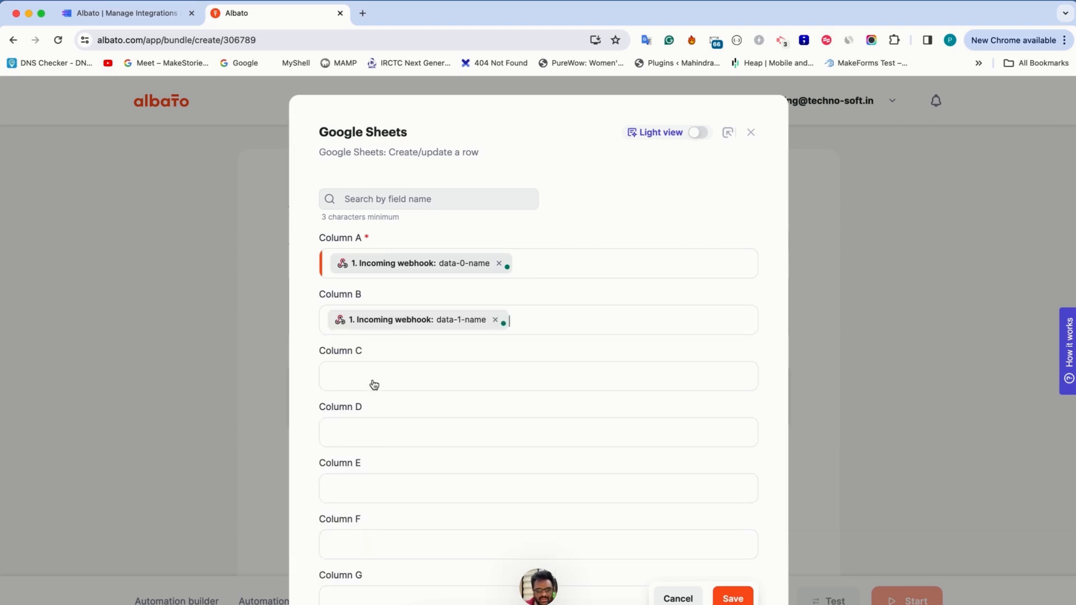
click(374, 384)
text(name)
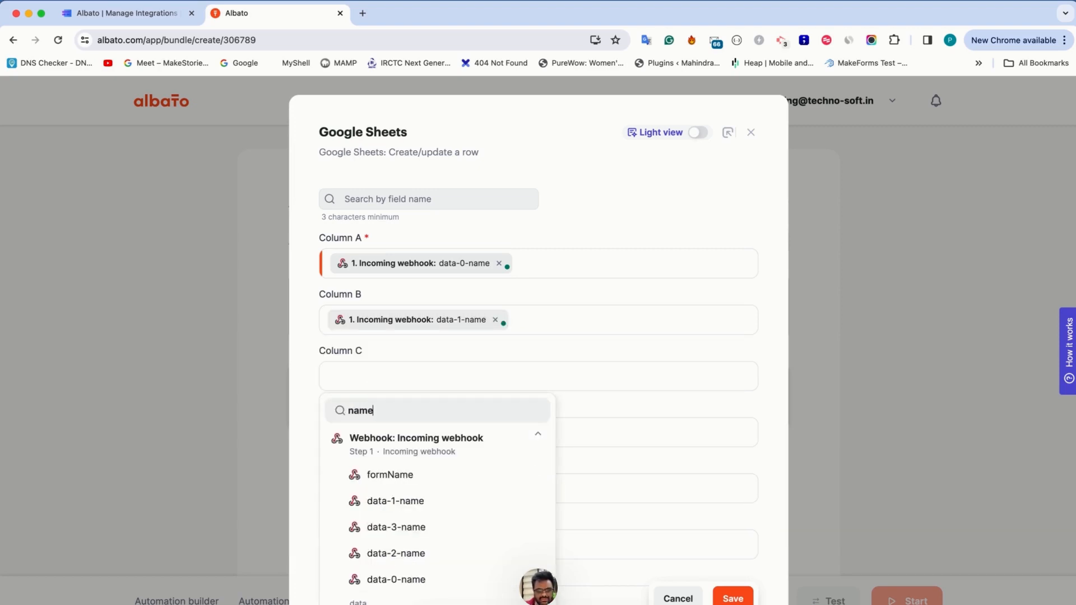
click(392, 541)
Map Column D to the incoming webhook's data-3-name field
click(379, 437)
scroll(380, 436, down, 3)
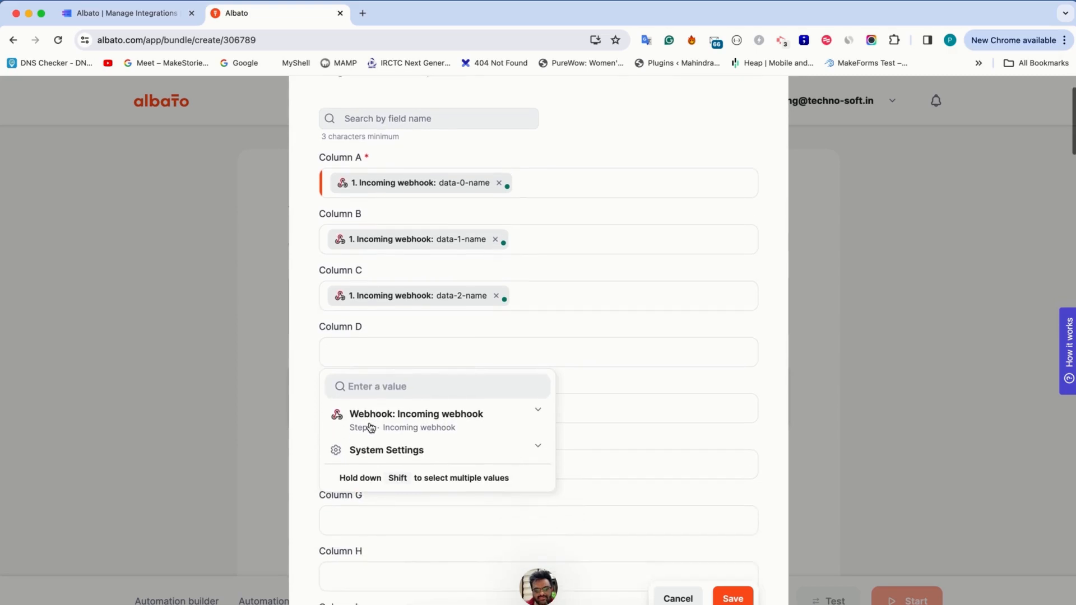
text(nm)
key(BackSpace)
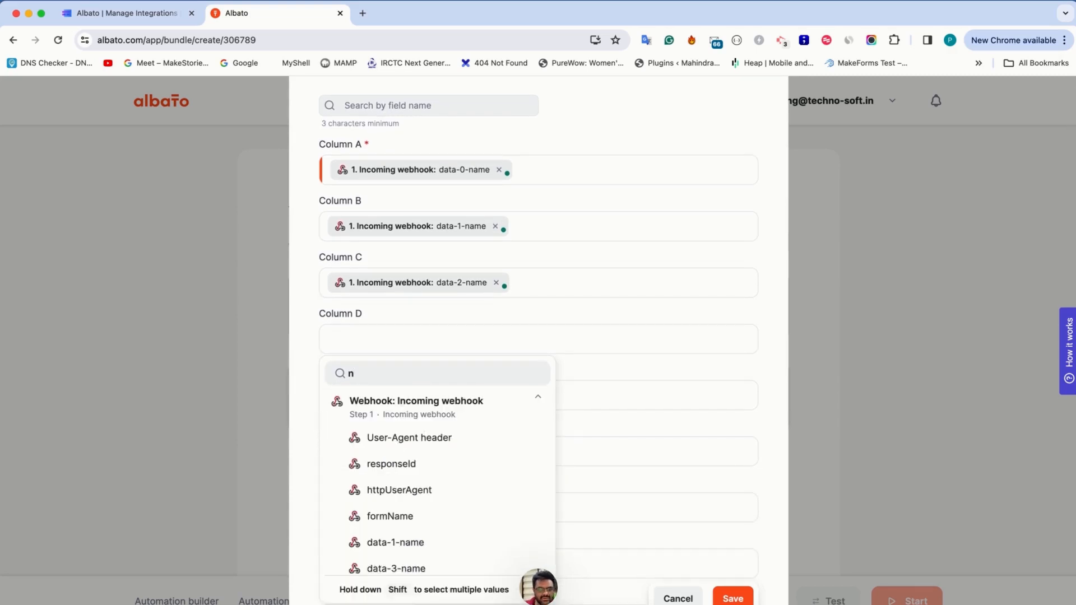
text(ame)
click(396, 488)
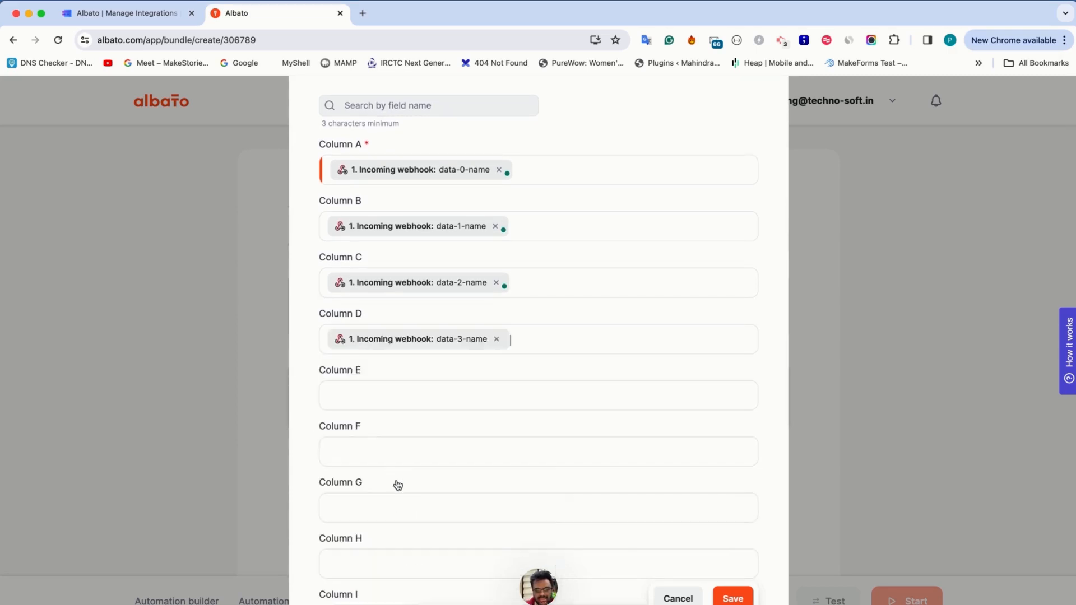
click(365, 392)
text(name)
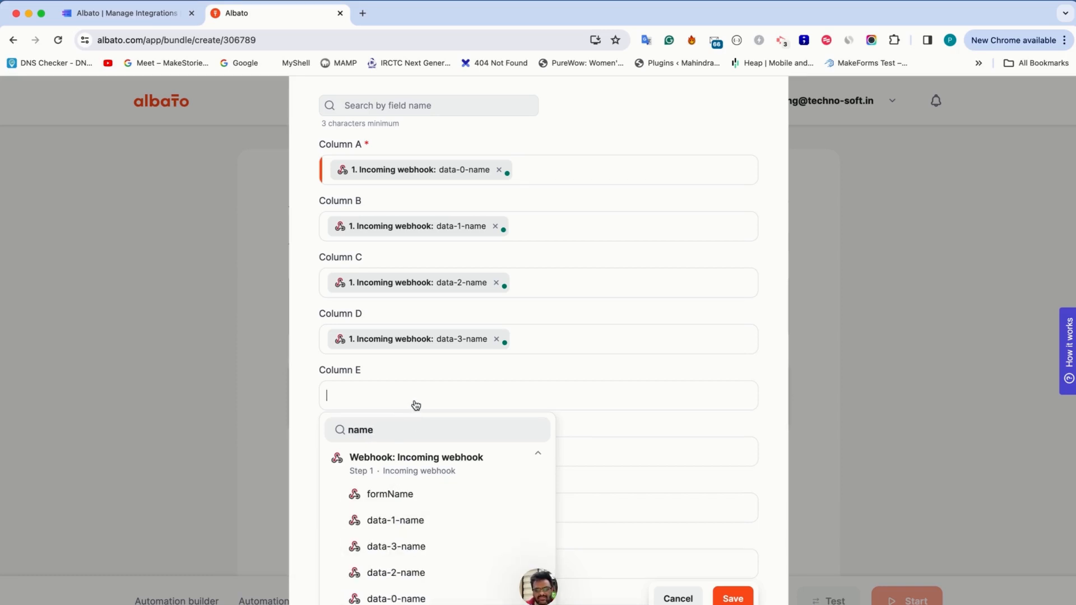
click(578, 425)
Turn on Light view for the Google Sheets action's fields and look over the shortened column list
scroll(579, 425, up, 2)
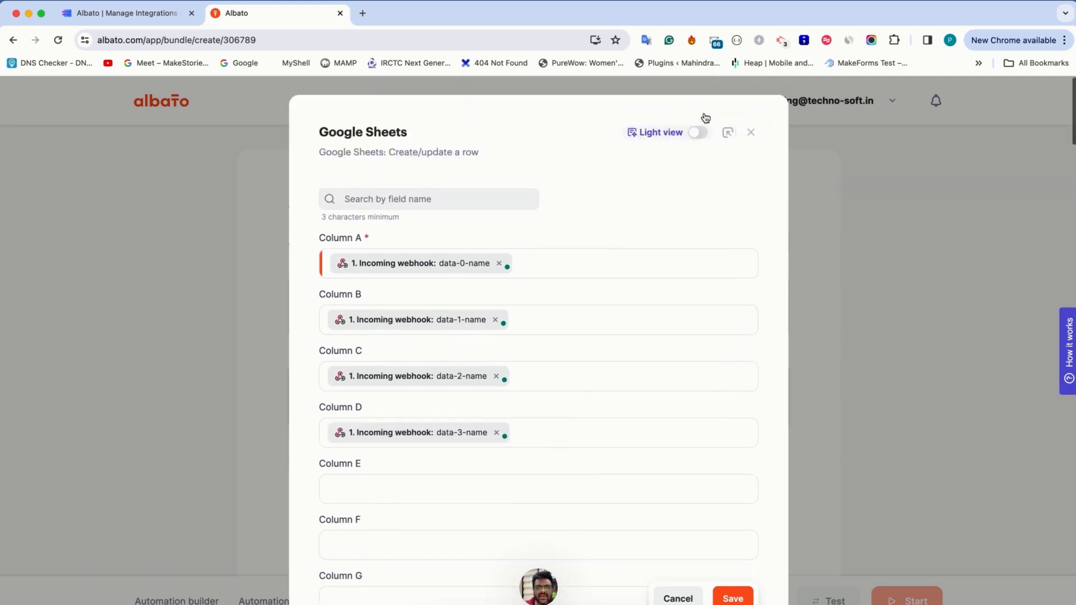
click(700, 134)
scroll(602, 274, down, 5)
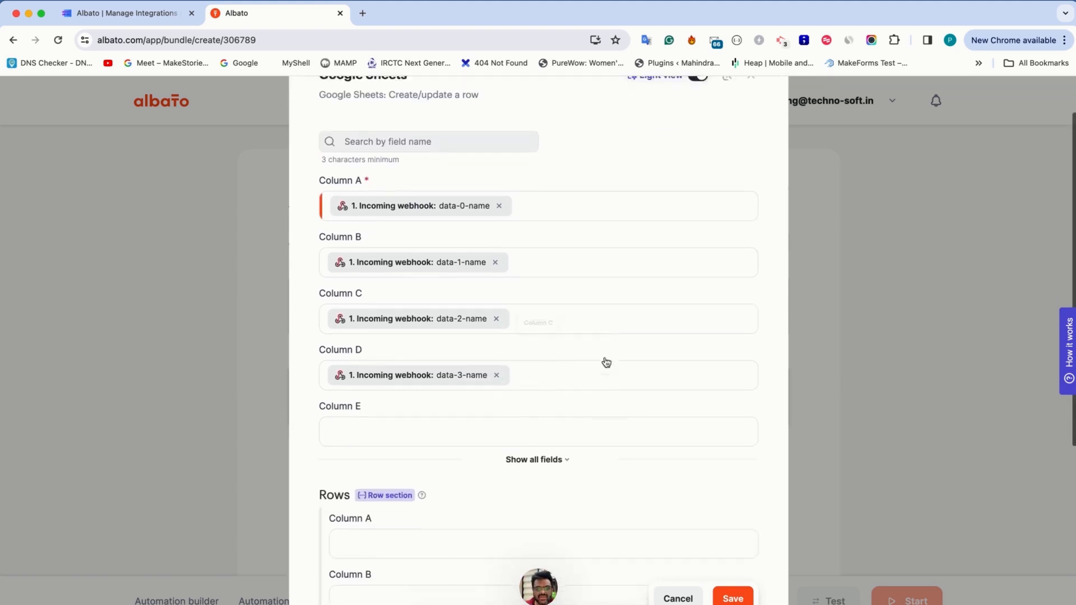
scroll(624, 236, up, 4)
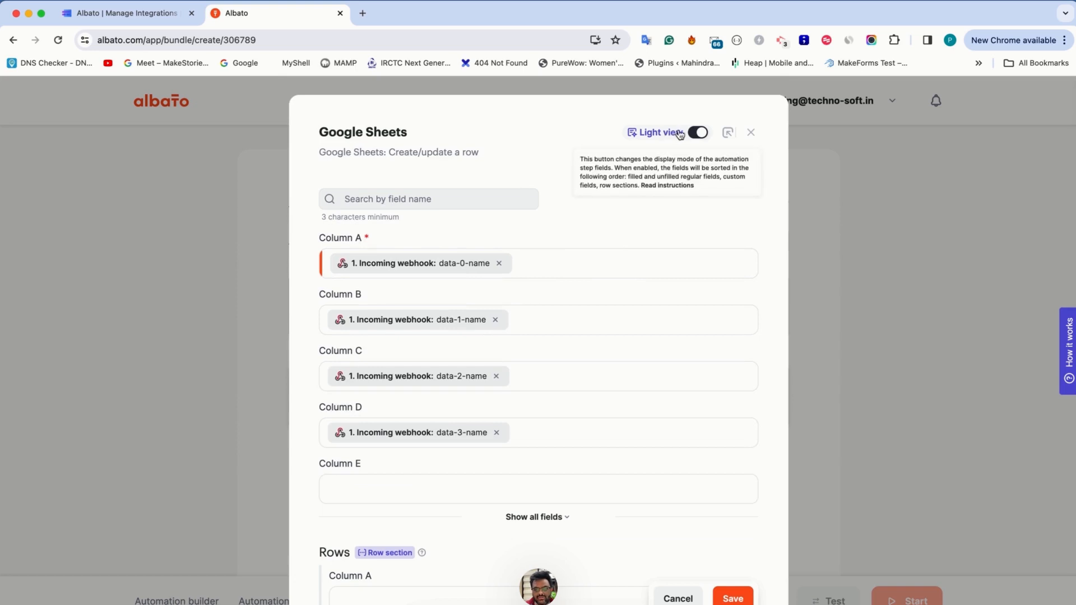
Map Column A in the Rows section to the incoming webhook's data-0-value field
scroll(612, 297, down, 4)
click(409, 315)
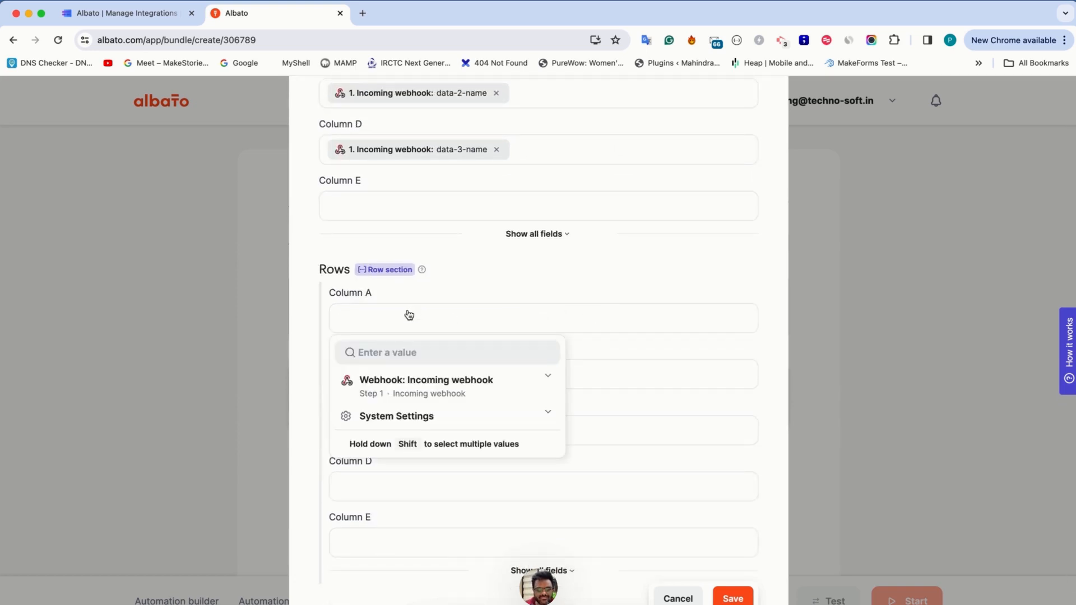
click(397, 347)
text(value)
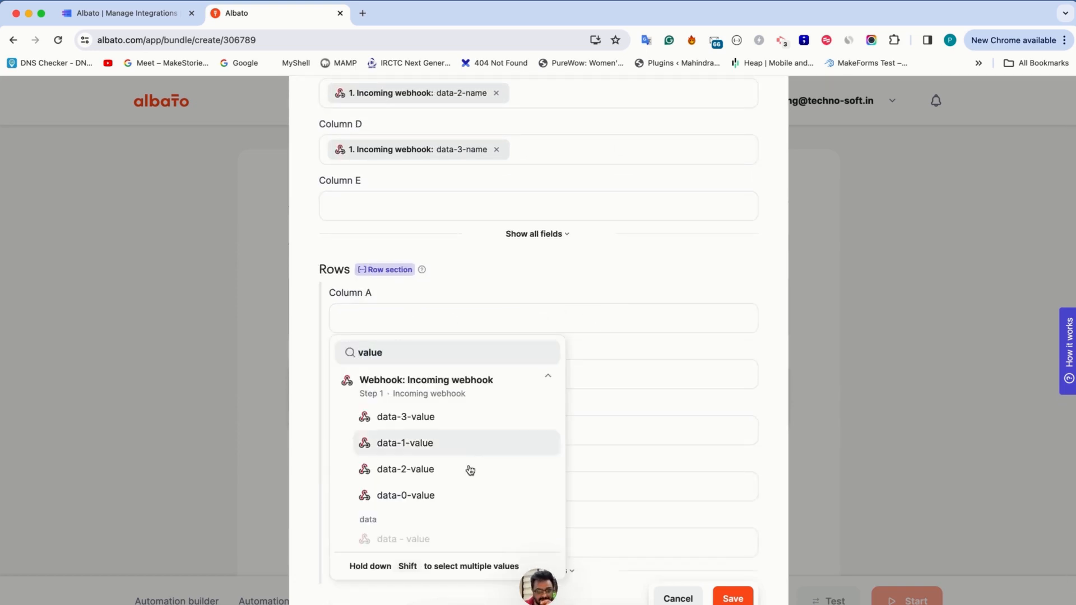
click(453, 498)
Map Column B in the Rows section to the webhook's data-1-value field and Column C to data-2-value
click(392, 385)
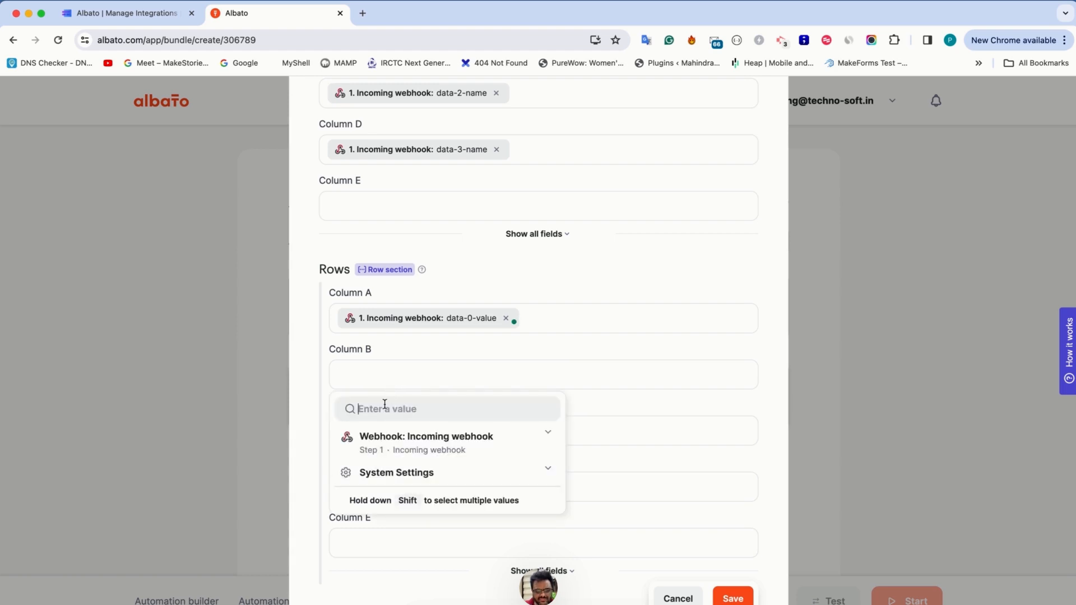
text(value)
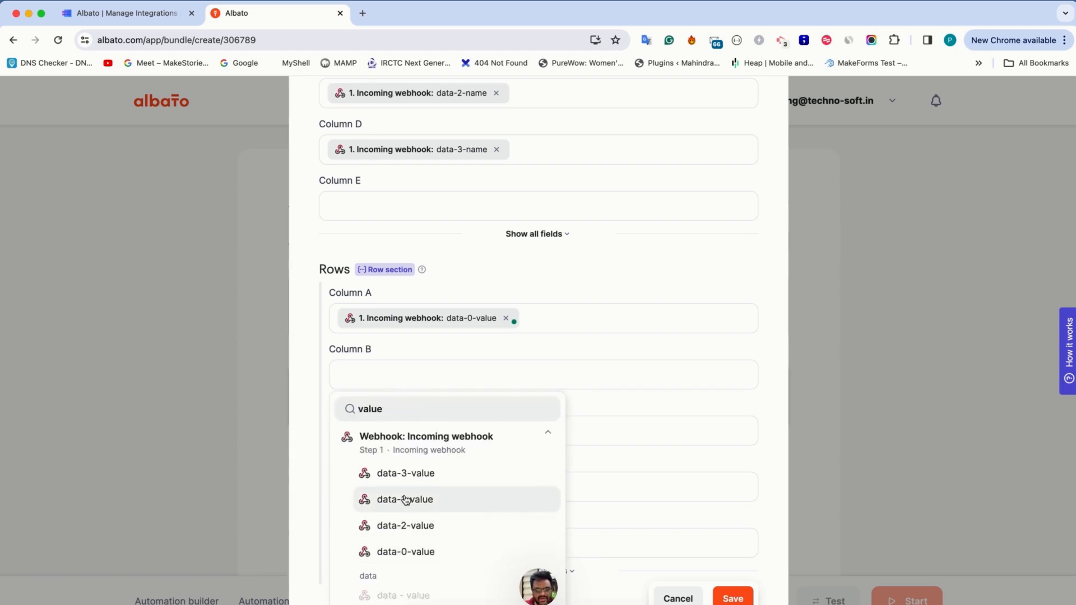
click(405, 499)
click(380, 434)
text(value)
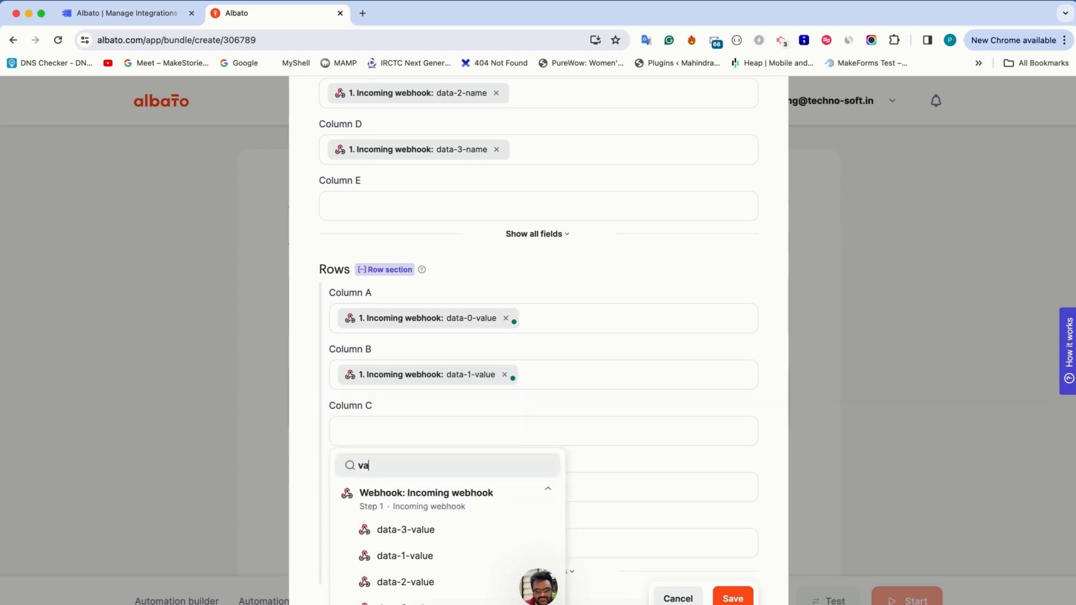
click(432, 582)
Map Column D in the Rows section to the incoming webhook's data-3-value field
click(411, 486)
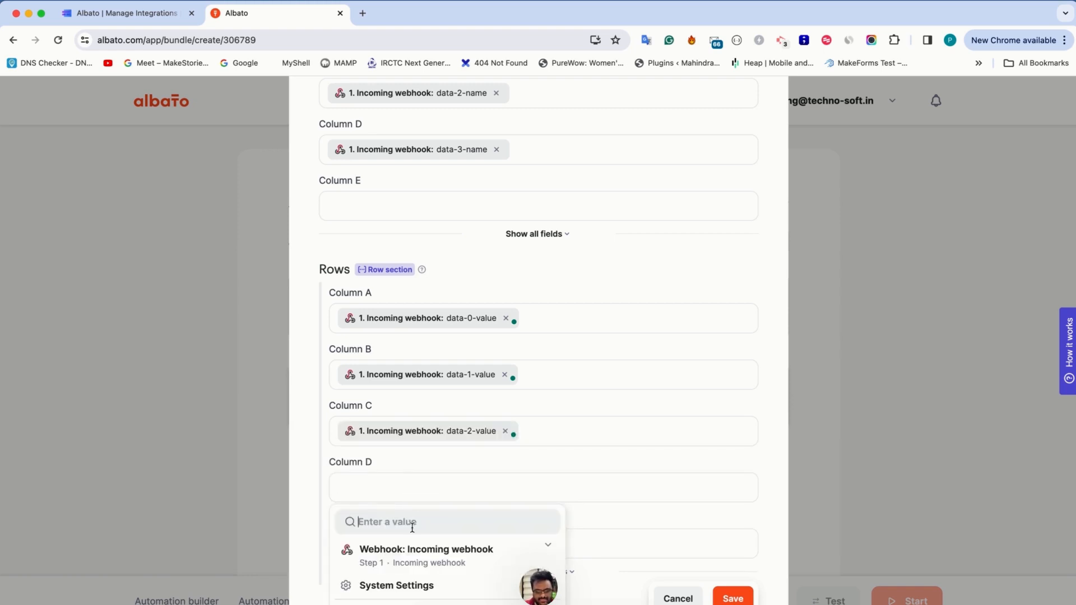
text(value)
click(420, 585)
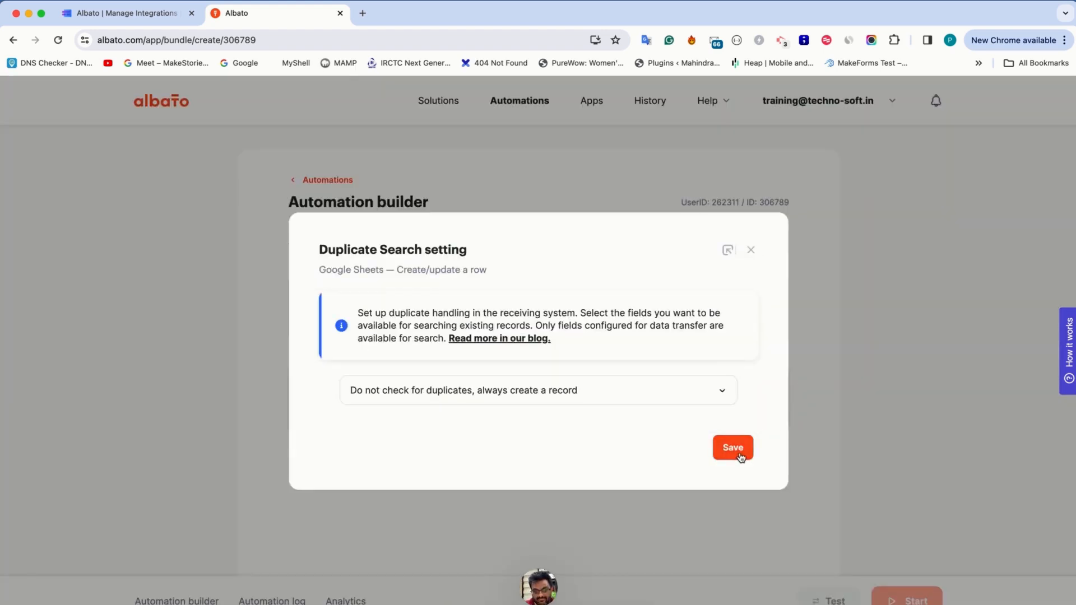
Save the duplicate search setting as "Do not check for duplicates, always create a record" and start the automation, returning to the main screen
click(734, 448)
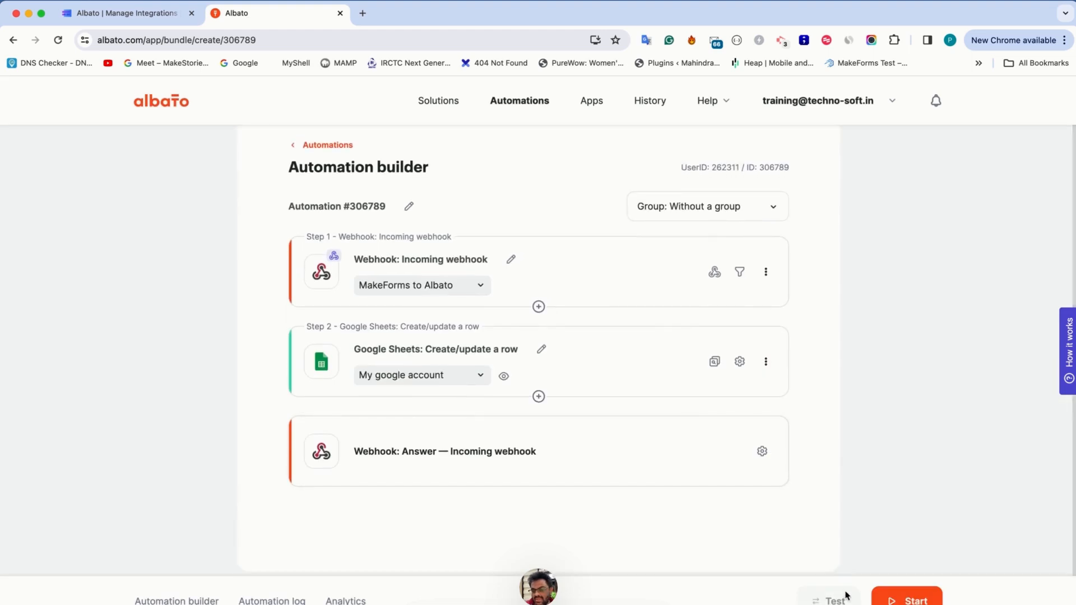
click(906, 600)
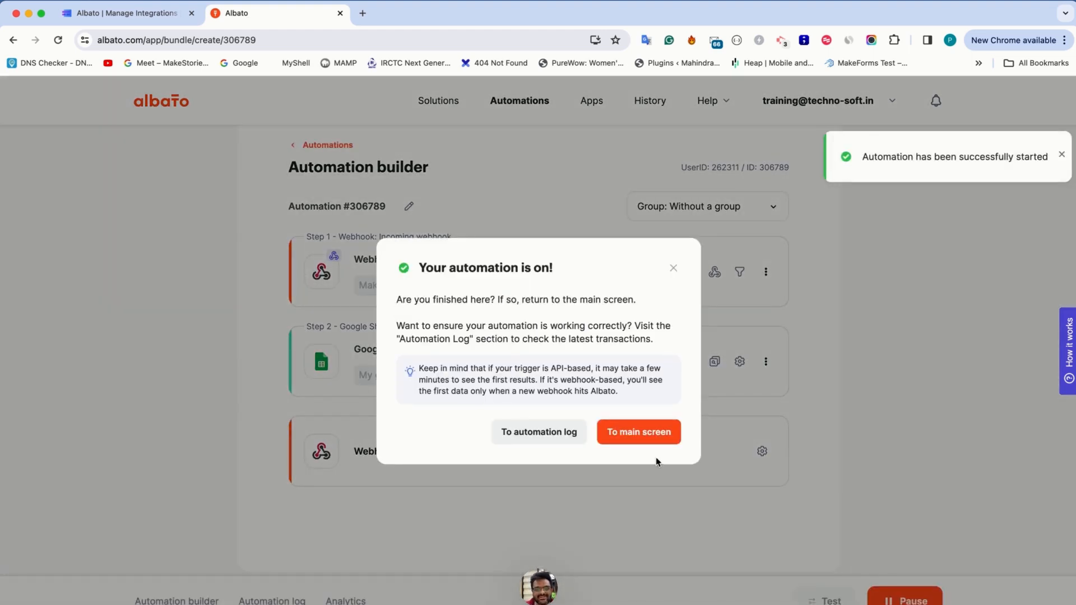
click(647, 434)
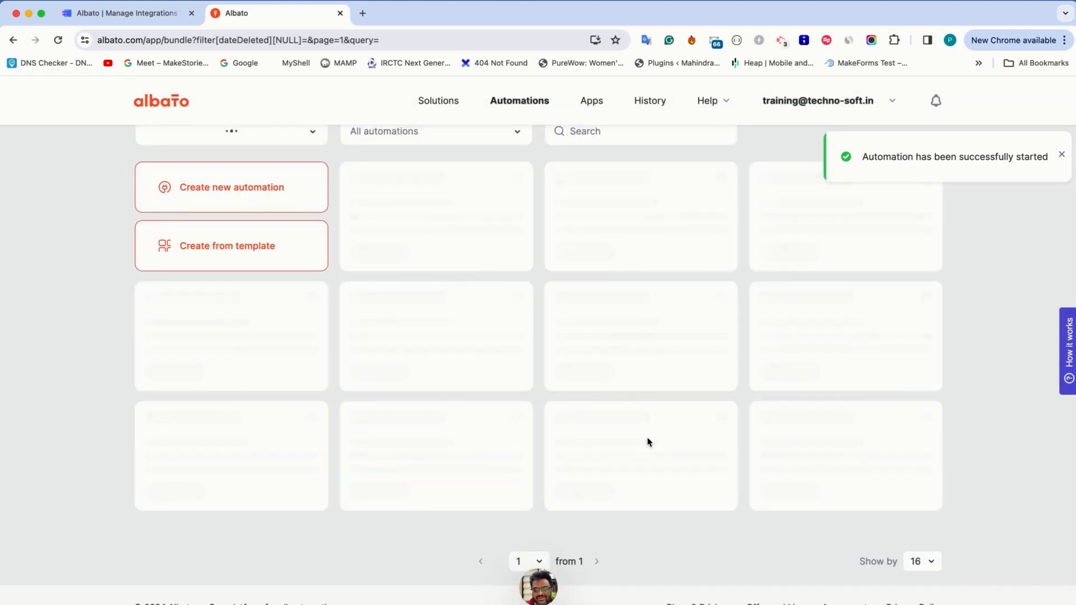
Open a new browser tab and switch Google to the account that holds the connected spreadsheet
key(ctrl+Tab)
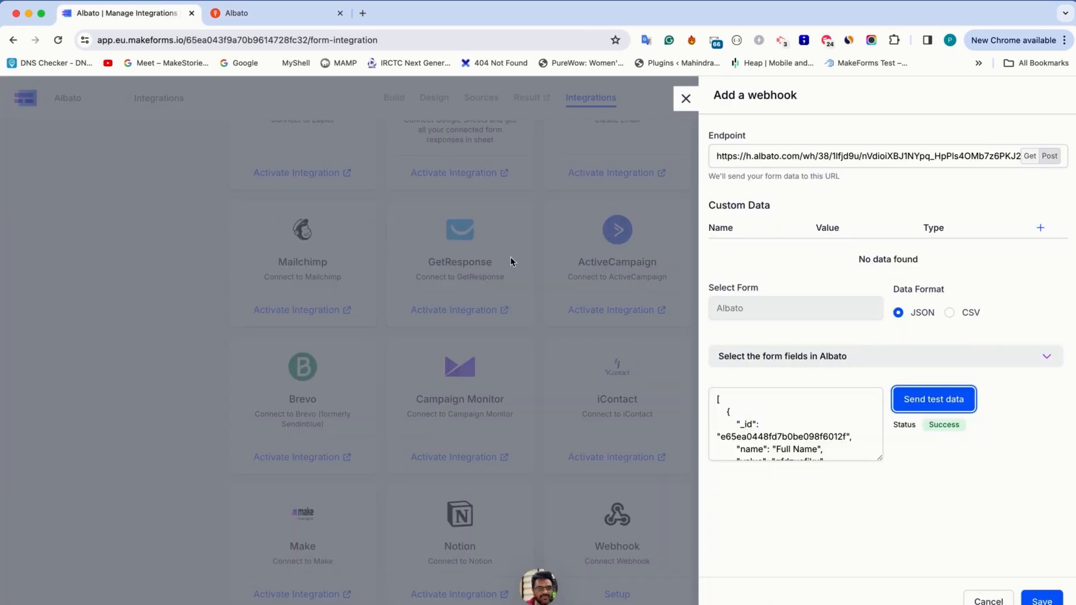
key(ctrl+Tab)
key(ctrl+t)
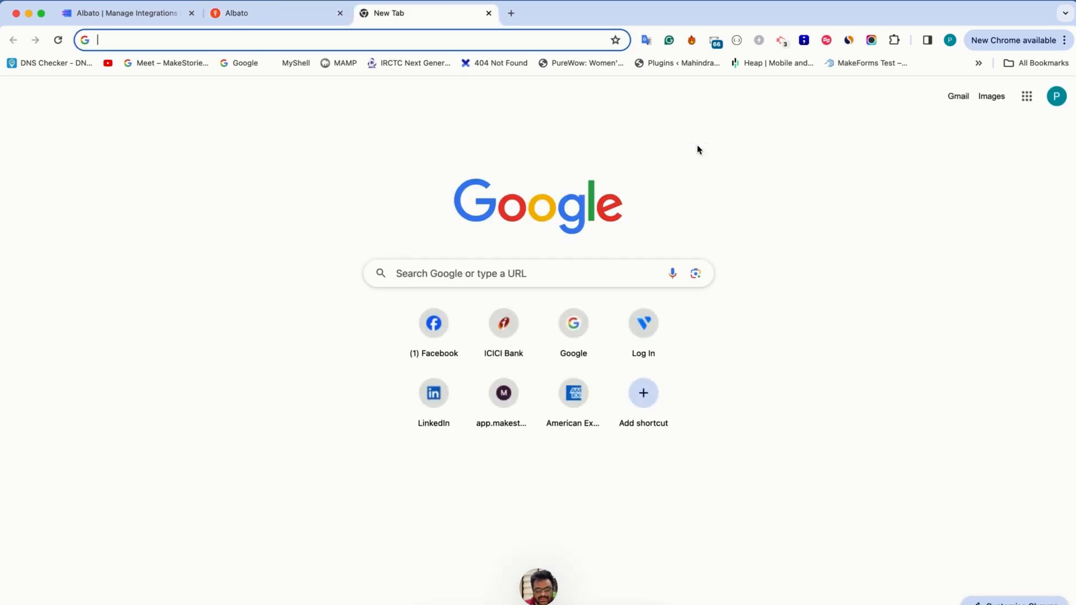
click(1056, 96)
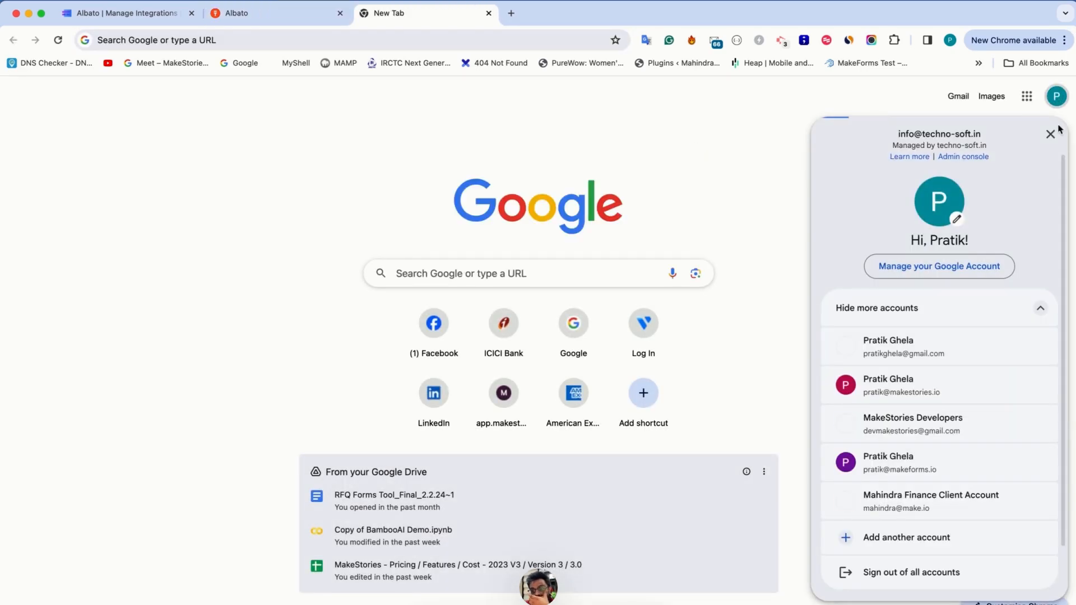
click(965, 357)
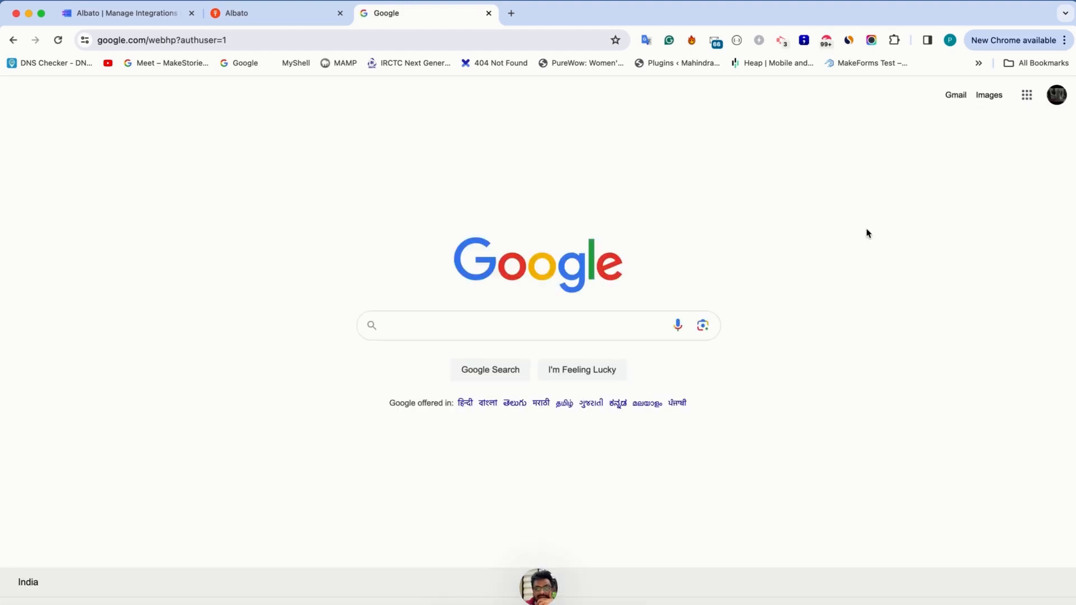
Go to Google Sheets and open the "Albato X MakeForms" spreadsheet
click(1026, 96)
scroll(897, 325, down, 5)
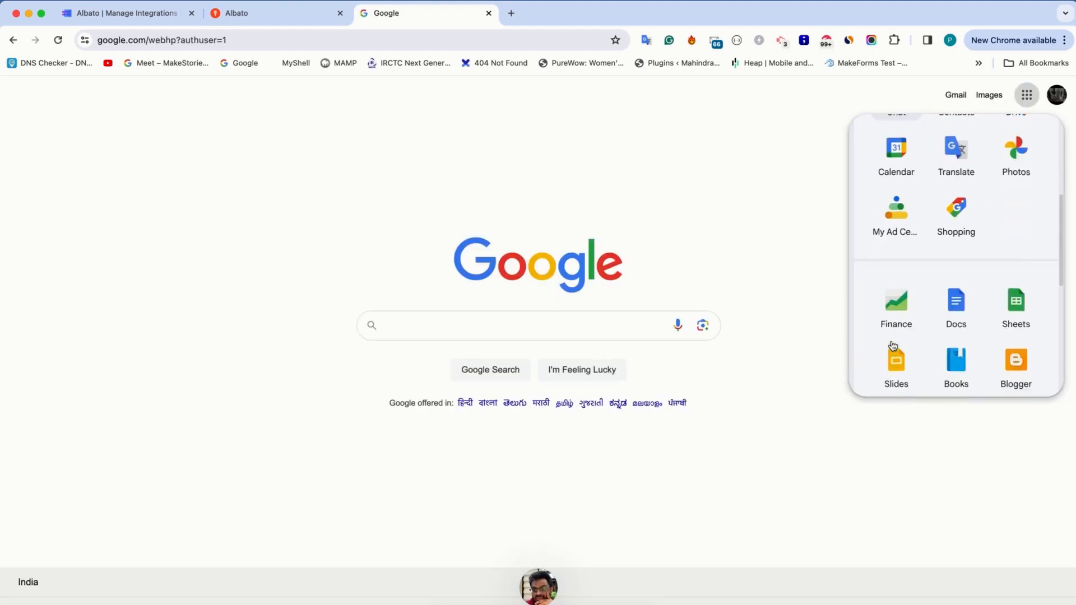
scroll(953, 314, down, 1)
click(1015, 272)
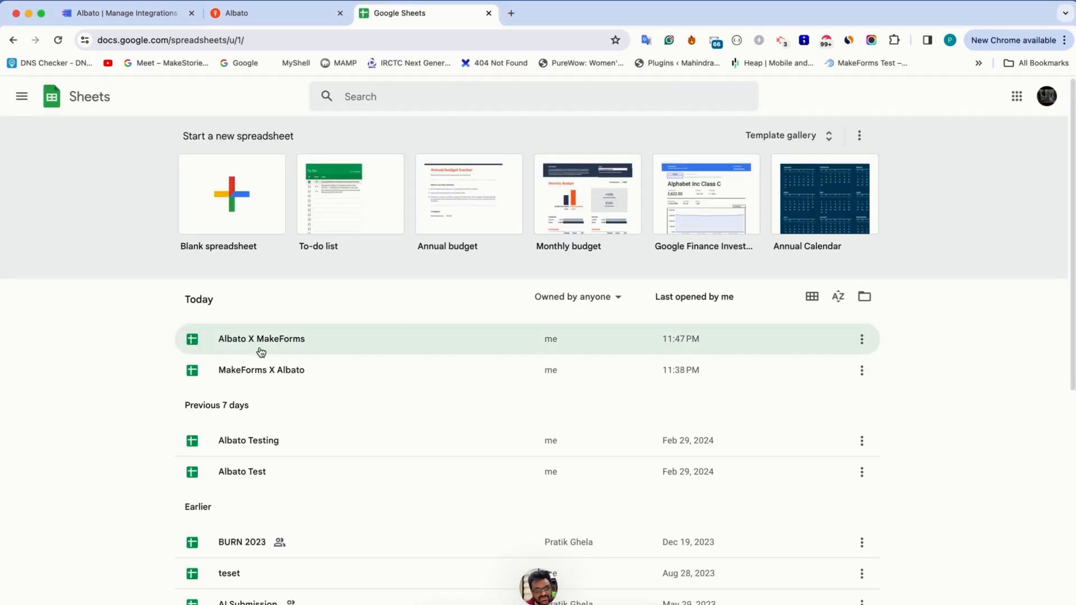
click(241, 339)
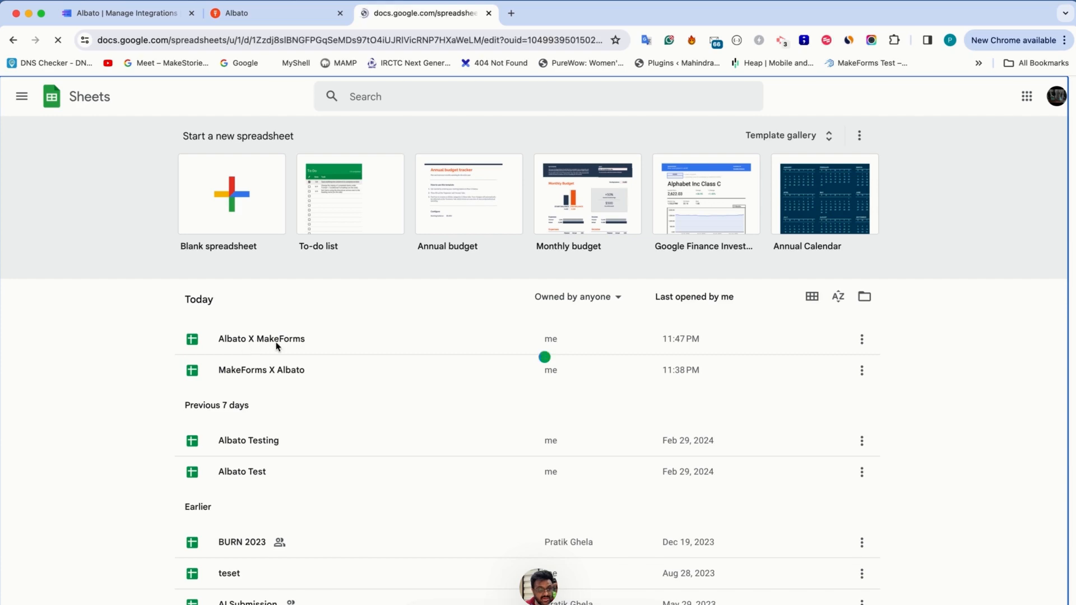
Return to the MakeForms integrations page and save the Webhook integration with the Albato endpoint and JSON data format
click(140, 21)
click(573, 88)
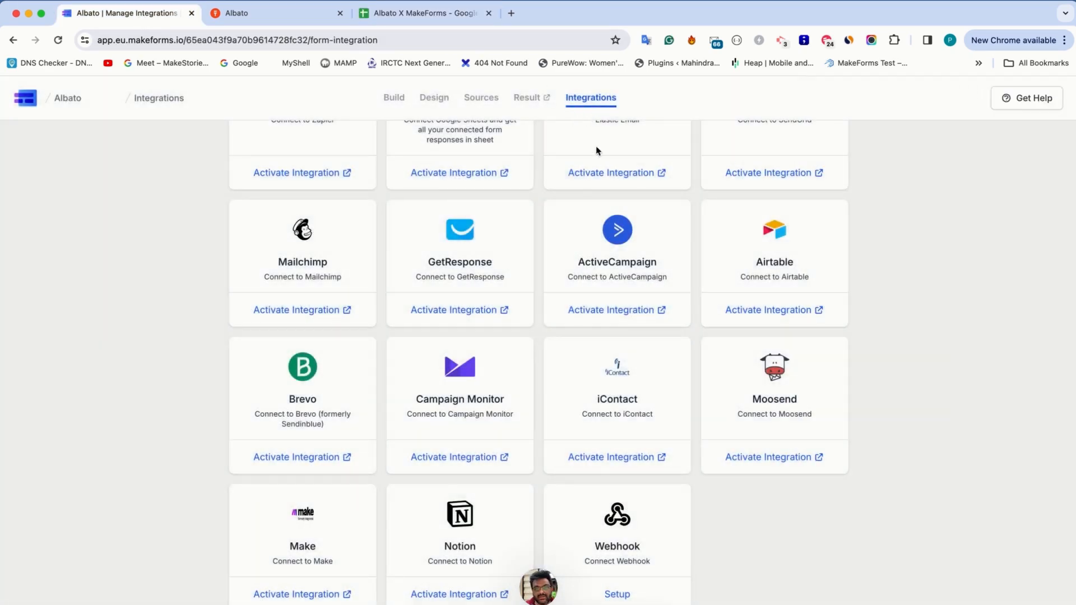
scroll(597, 145, up, 6)
scroll(596, 146, down, 6)
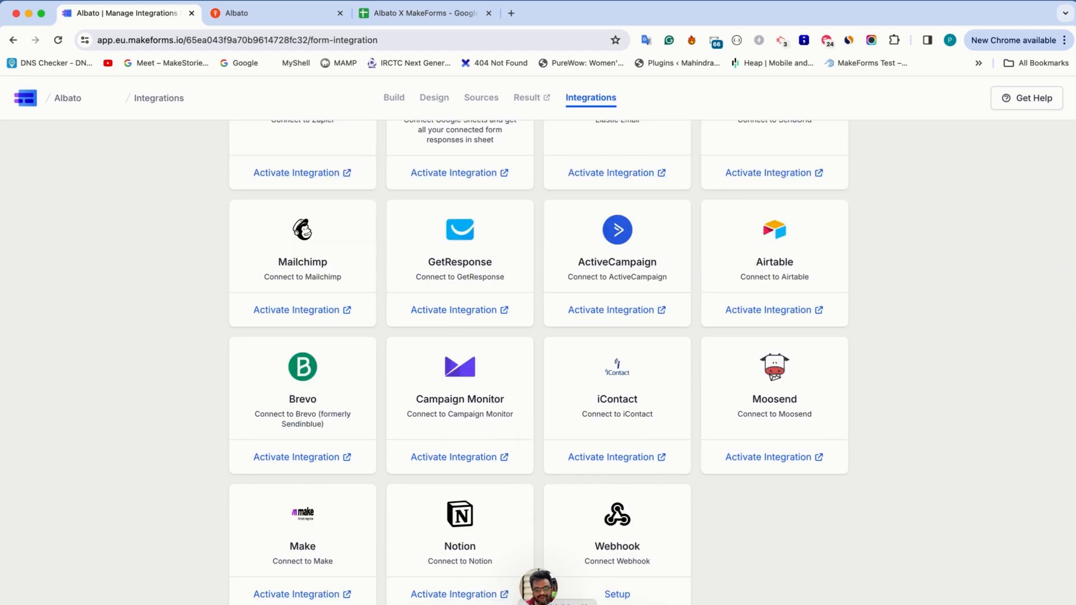
click(608, 595)
click(611, 596)
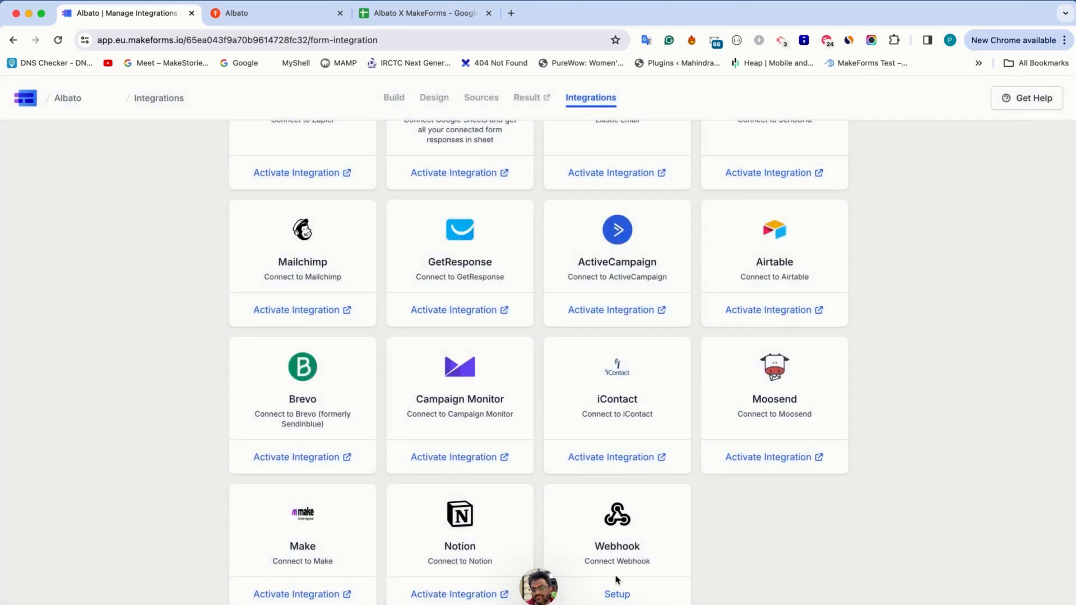
click(617, 595)
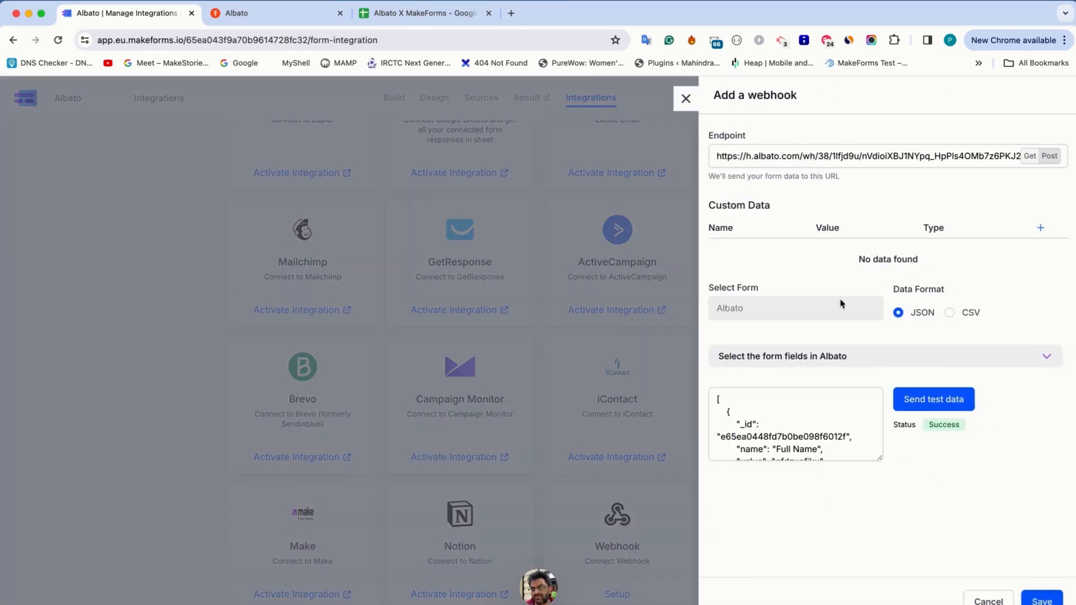
click(1042, 600)
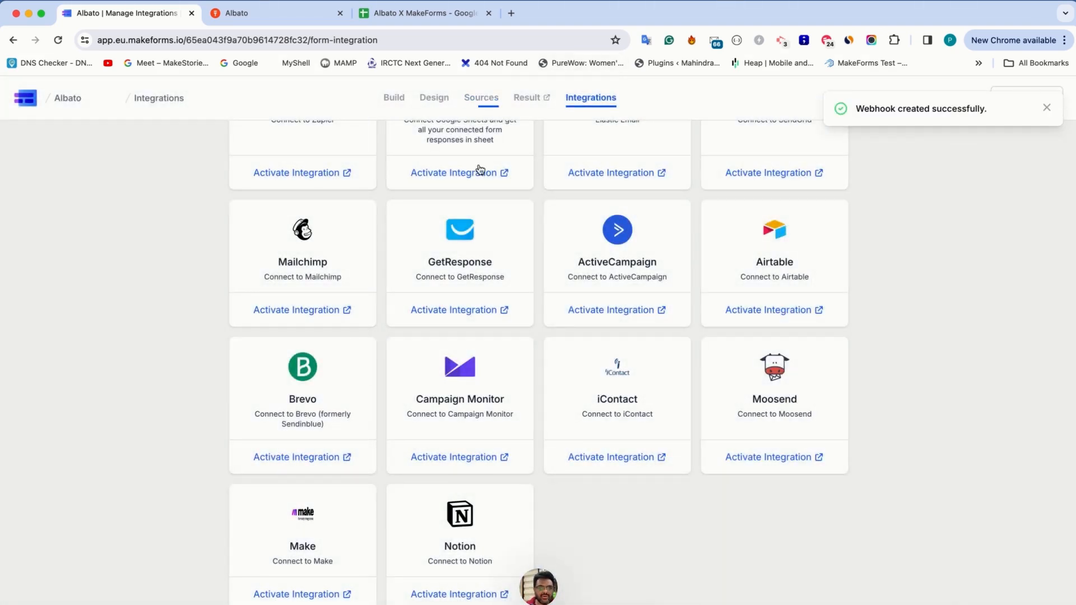
Open the live form from its default source link and fill it in with a saved contact's name, address, email and phone number
click(486, 100)
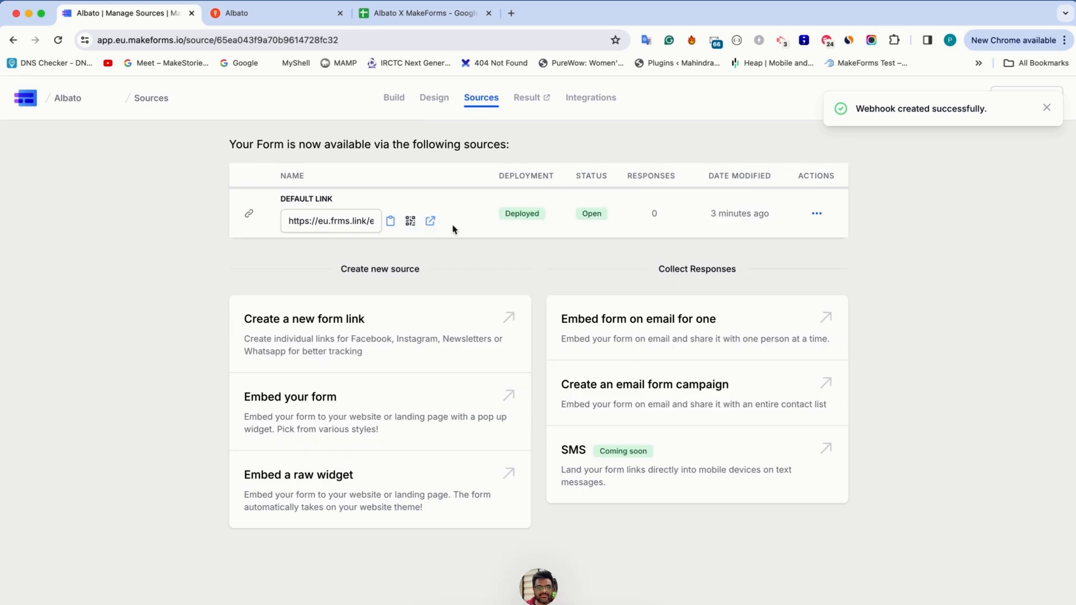
click(430, 215)
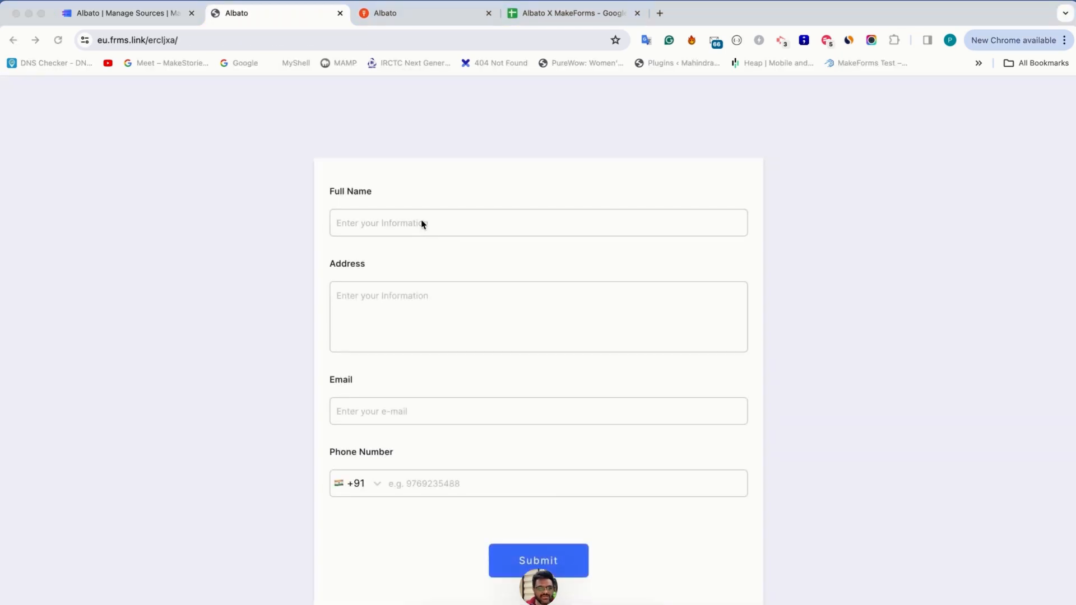
click(423, 222)
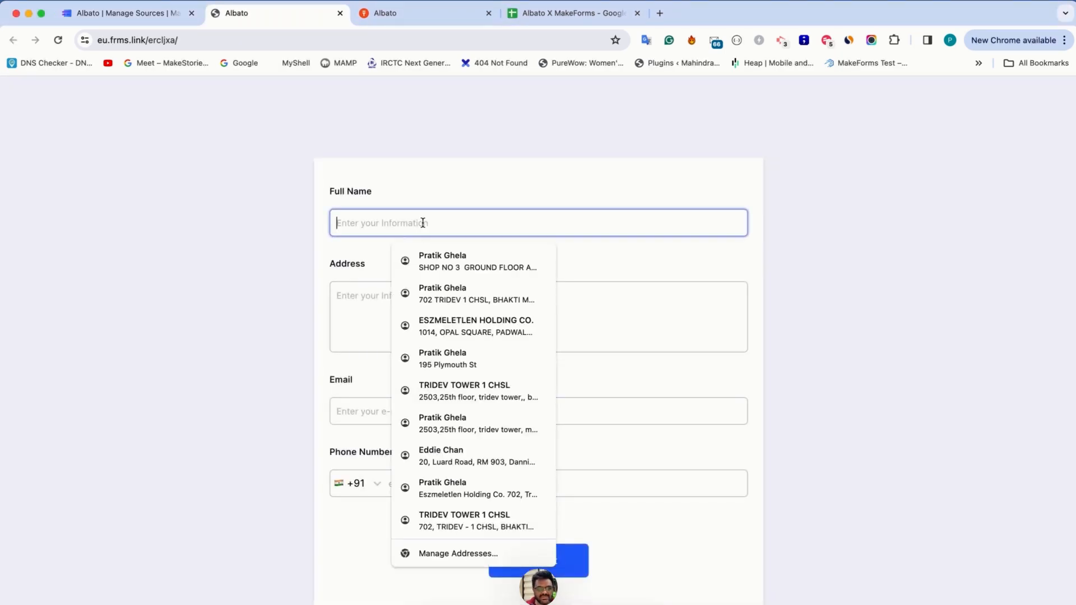
click(442, 257)
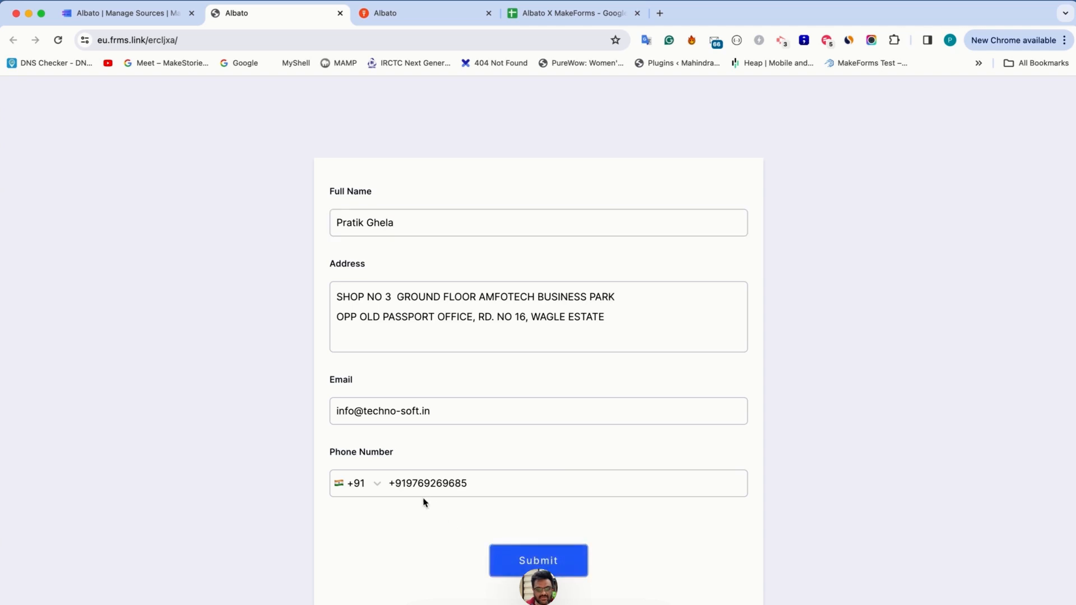
Remove the duplicate country code from the phone number and submit the form
drag(406, 485, 386, 488)
key(BackSpace)
key(Return)
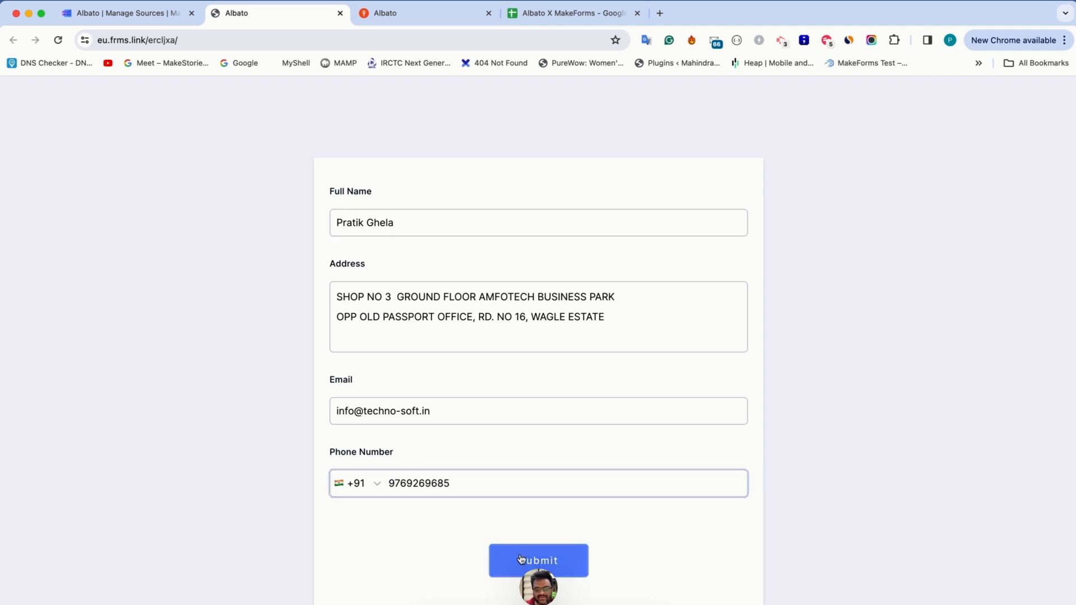
Switch to the "Albato X MakeForms" spreadsheet and check the header row and the submitted form data
click(376, 14)
click(505, 7)
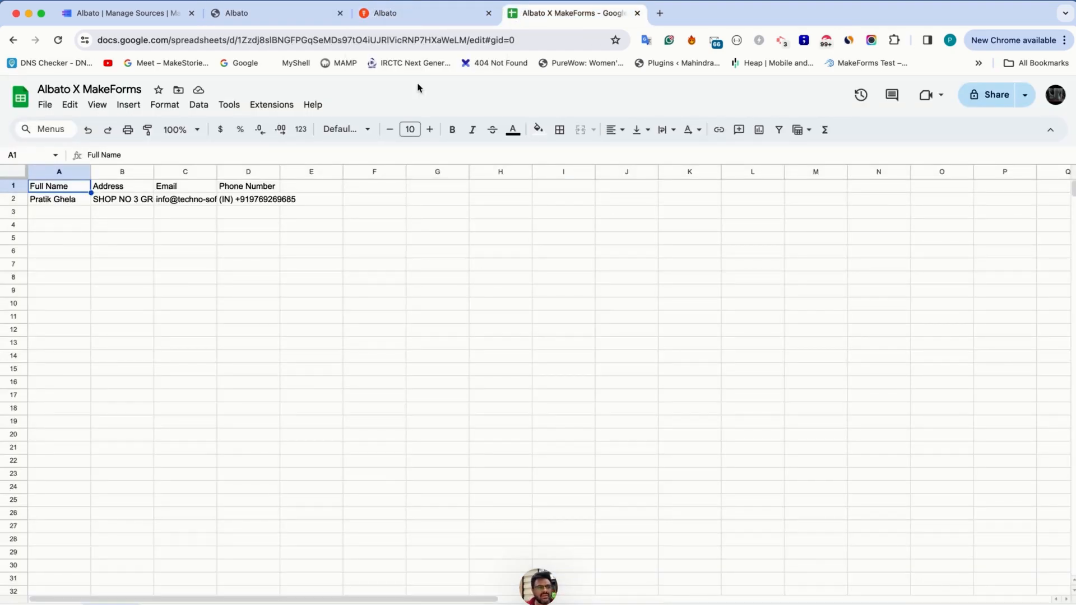
click(14, 185)
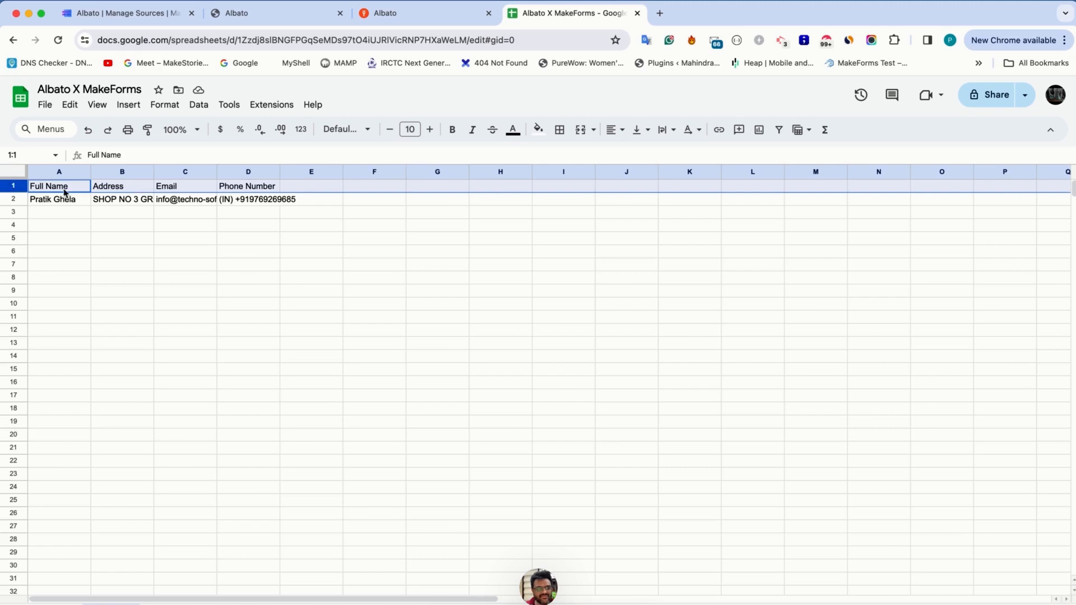